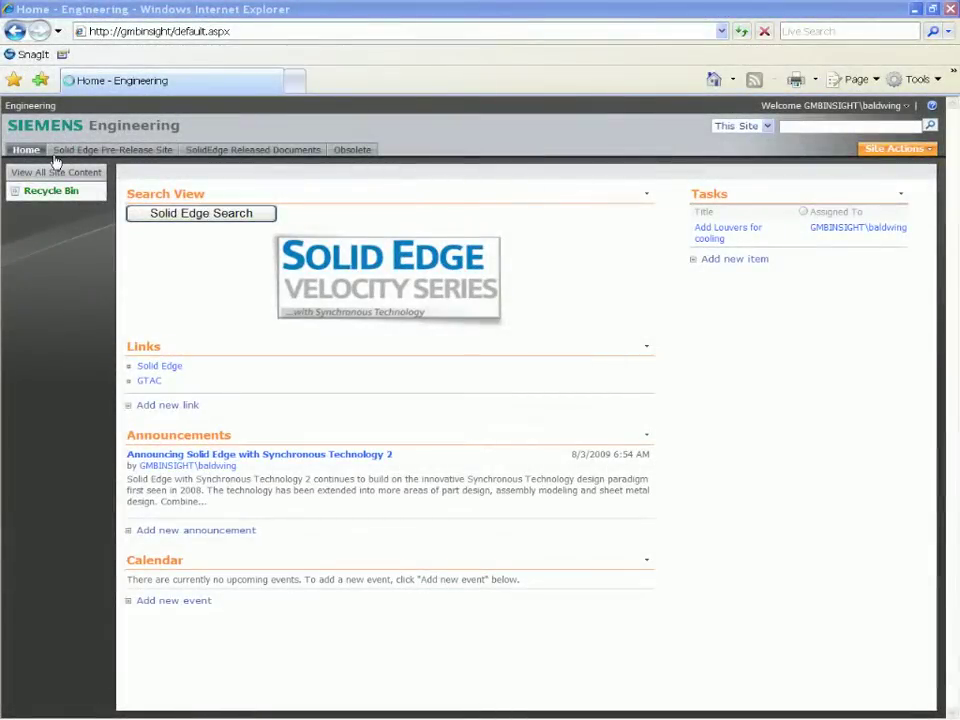
Step: Go to the Solid Edge Pre-Release Site and show its DWG document library
click(131, 152)
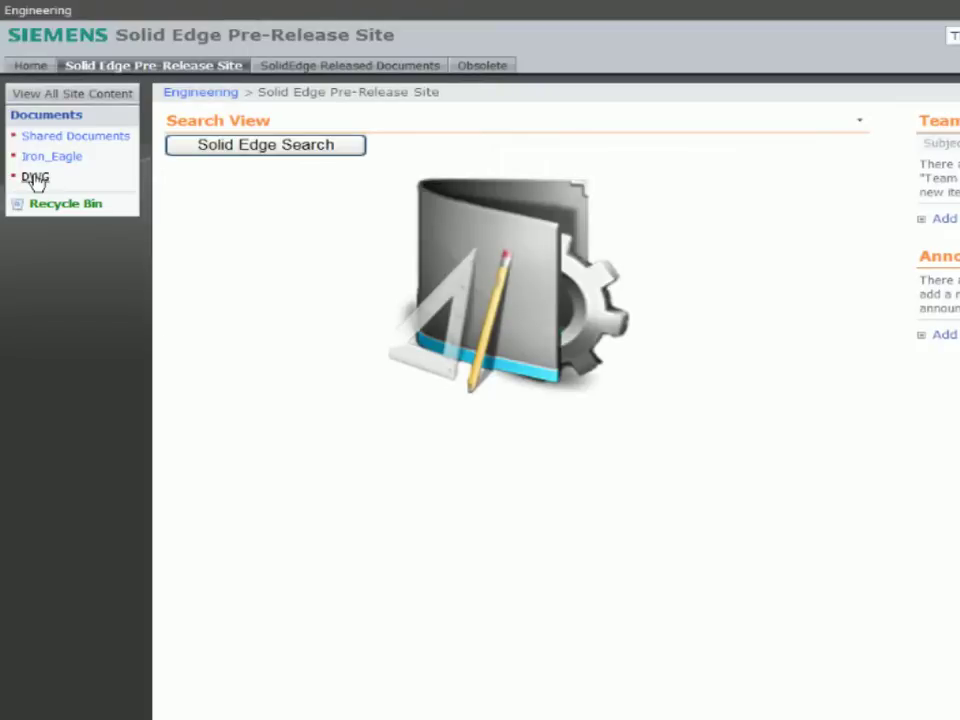
click(35, 178)
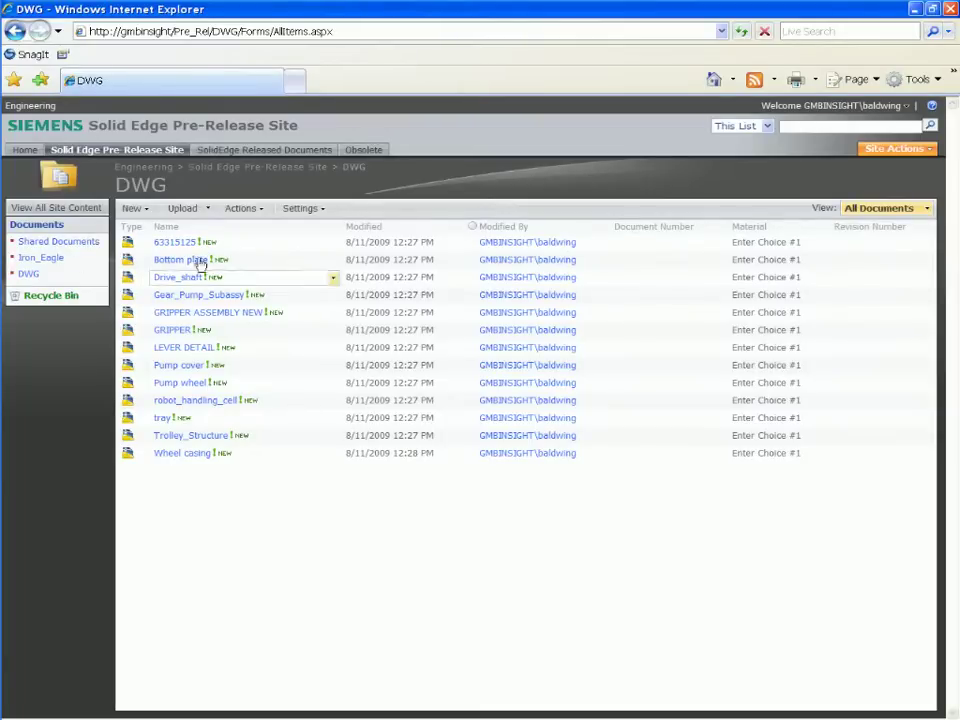
Step: View drawing 63315125 in the Engineering Viewer, zooming in and out over its title block and views
click(334, 245)
click(268, 262)
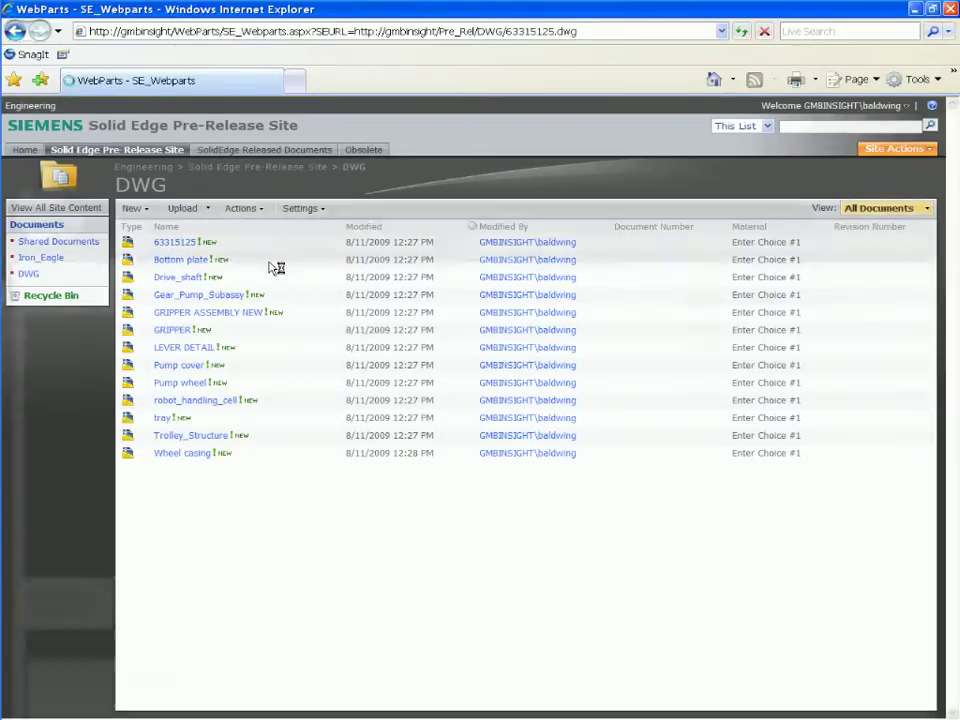
scroll(418, 340, up, 3)
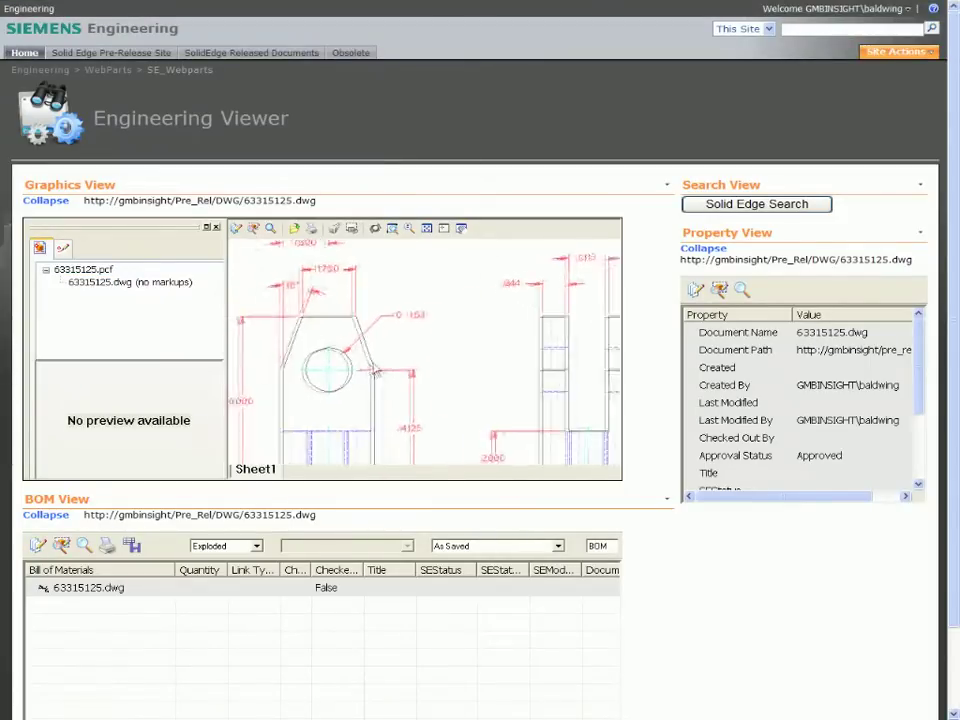
scroll(380, 360, up, 2)
scroll(380, 360, up, 2)
scroll(450, 407, down, 2)
scroll(371, 332, up, 1)
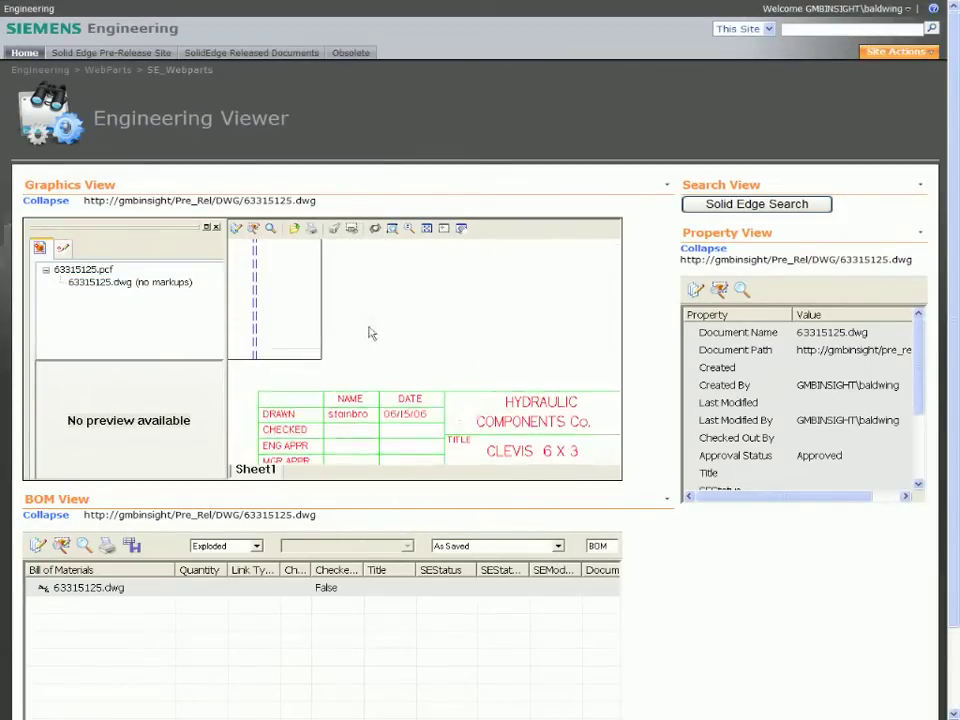
scroll(360, 286, down, 1)
scroll(564, 422, down, 2)
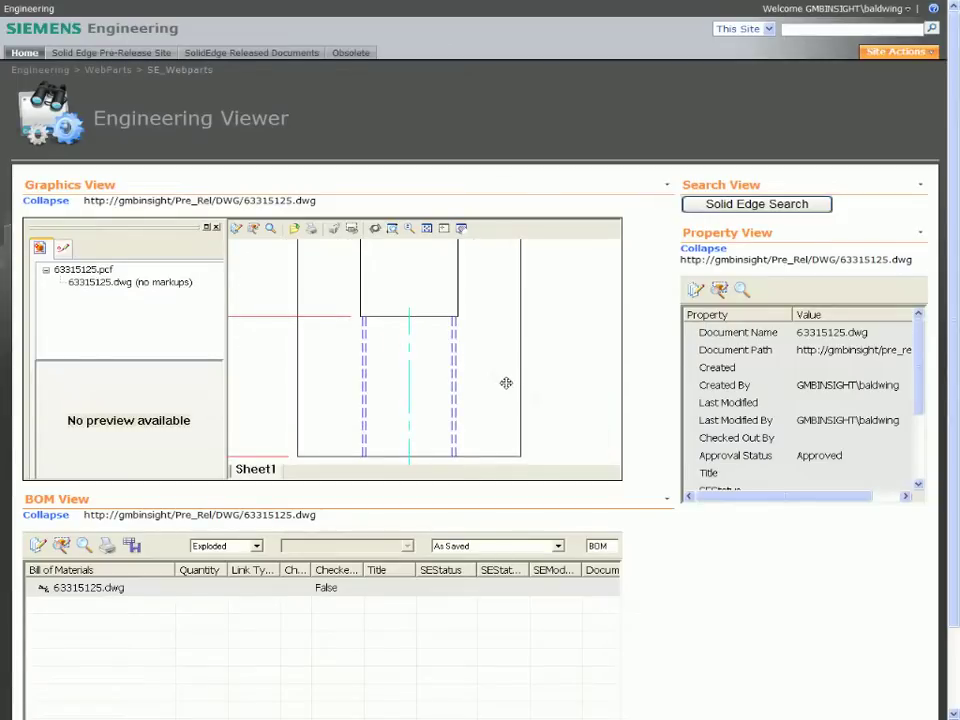
scroll(496, 378, down, 1)
scroll(496, 378, down, 2)
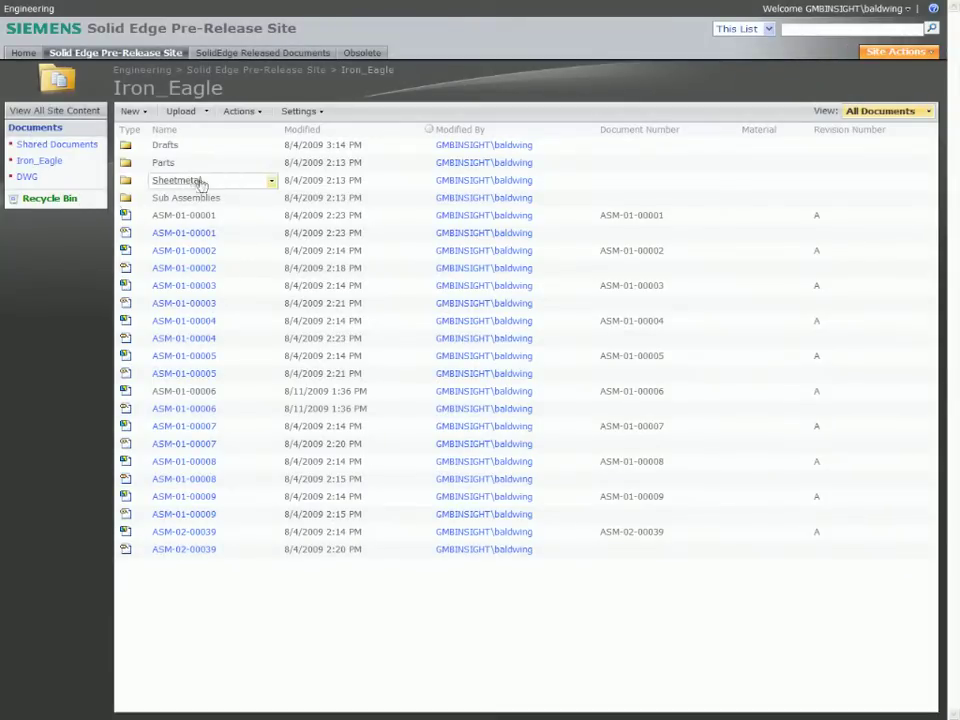
Step: Browse the PSM parts in the Iron_Eagle Sheetmetal folder, then go back to the Engineering home page
click(190, 182)
scroll(242, 428, down, 3)
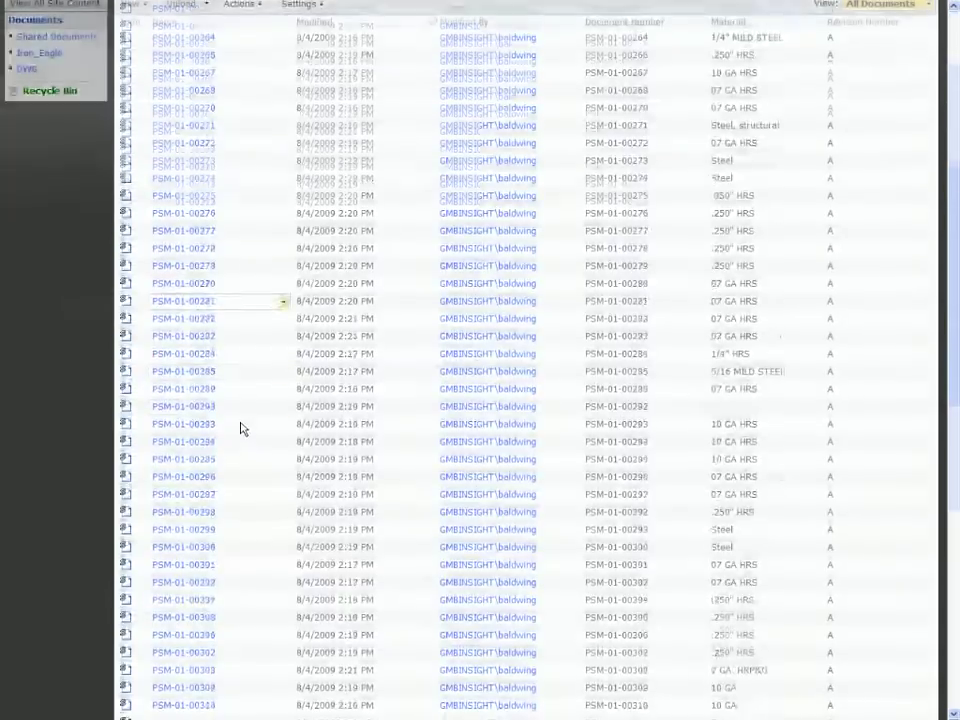
scroll(242, 430, down, 12)
scroll(240, 430, up, 10)
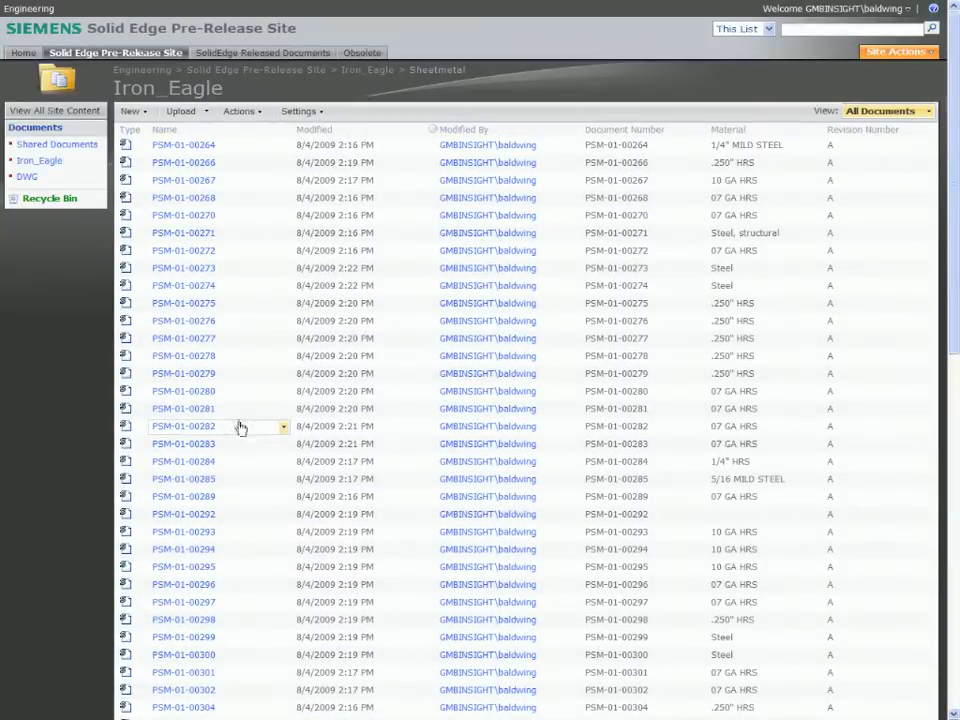
click(25, 54)
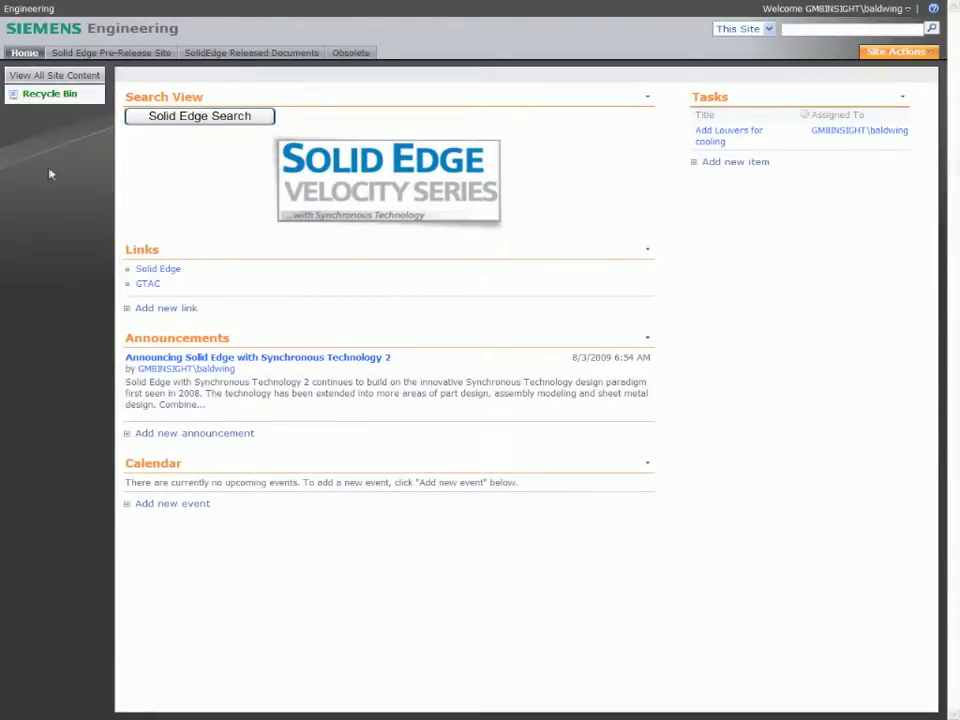
Step: Copy assembly number ASM-01-00006 from the 'Add Louvers for cooling' task, then bring up Solid Edge Search
click(722, 137)
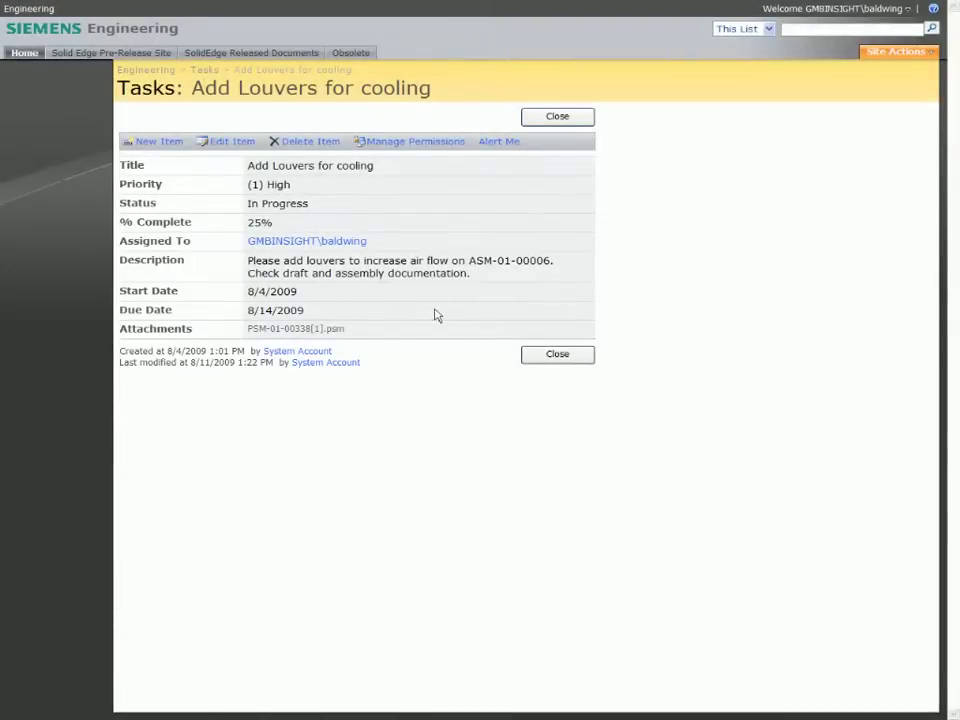
drag(469, 260, 550, 261)
right_click(508, 261)
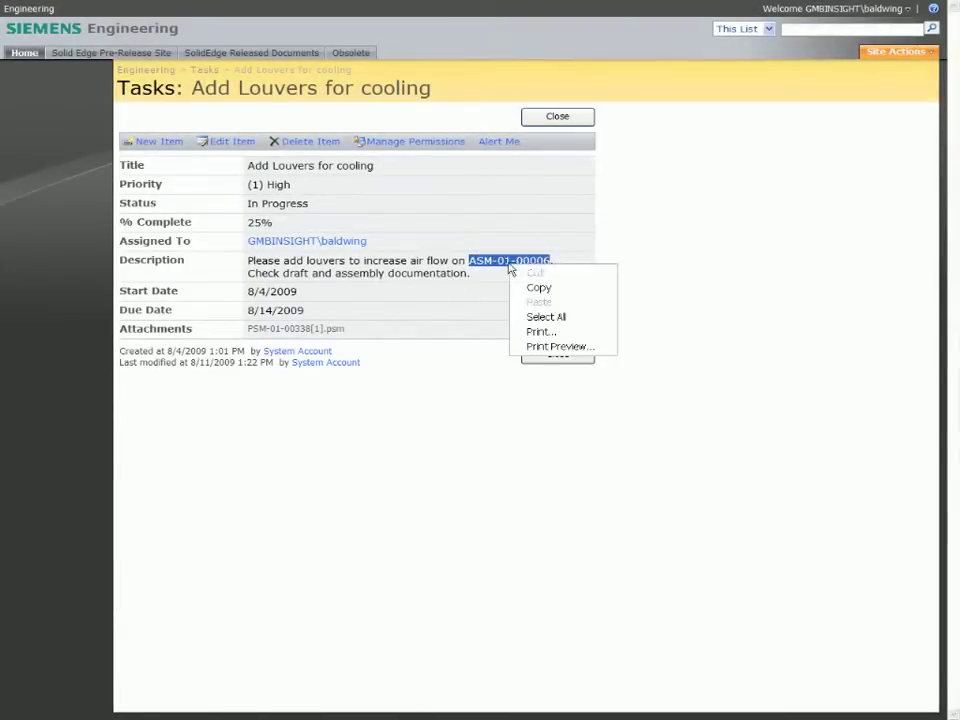
click(533, 289)
click(546, 358)
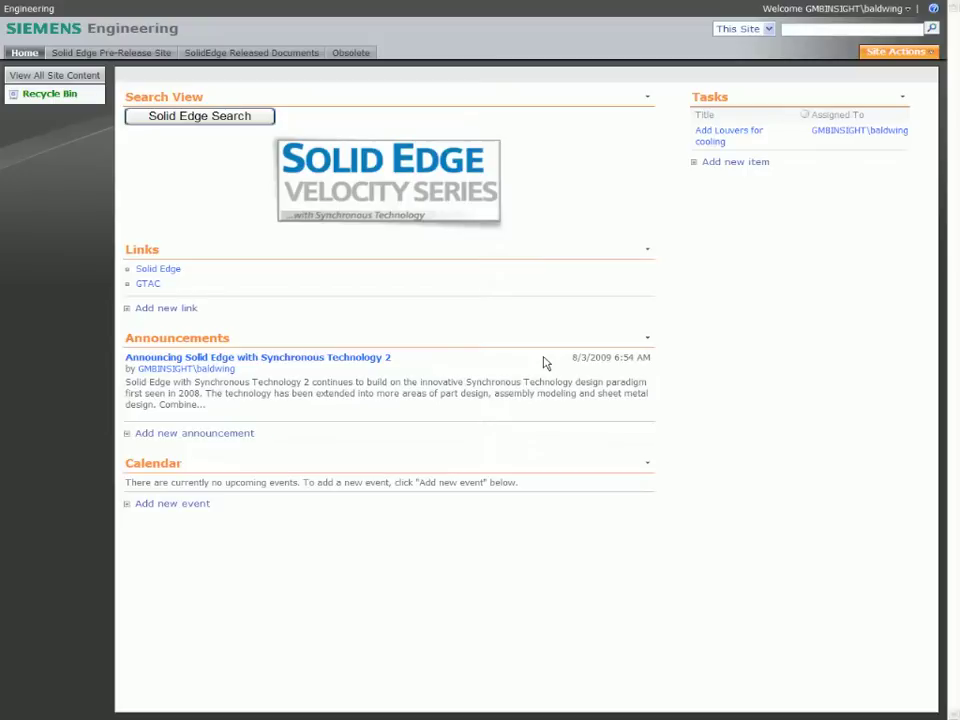
click(156, 120)
Step: Paste ASM-01-00006 into the Filename search criterion
click(398, 192)
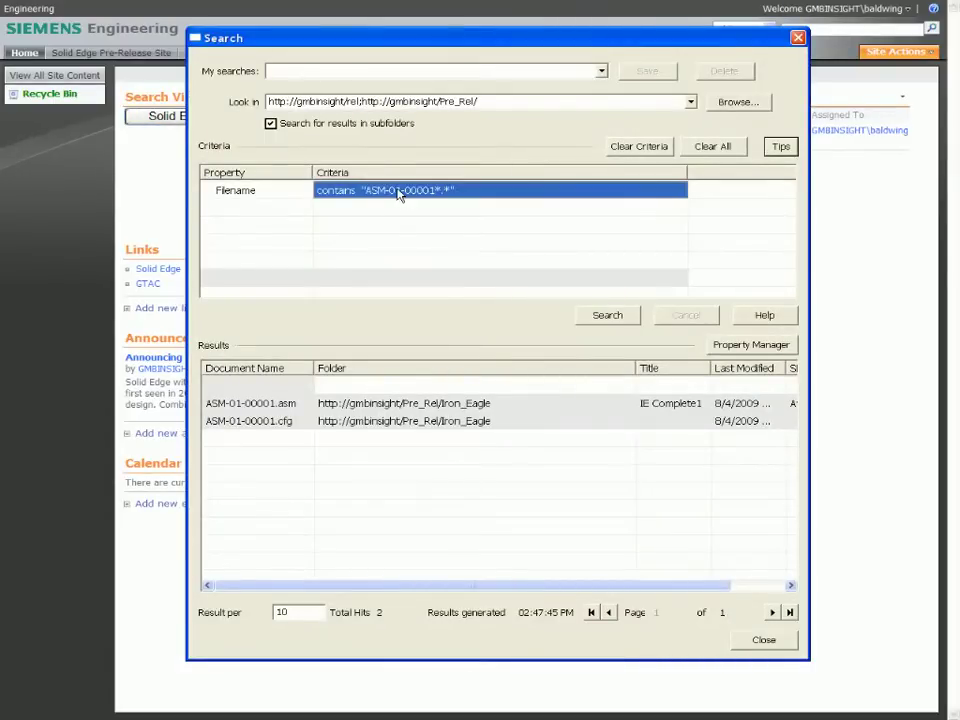
right_click(400, 192)
click(430, 227)
text(6)
click(412, 196)
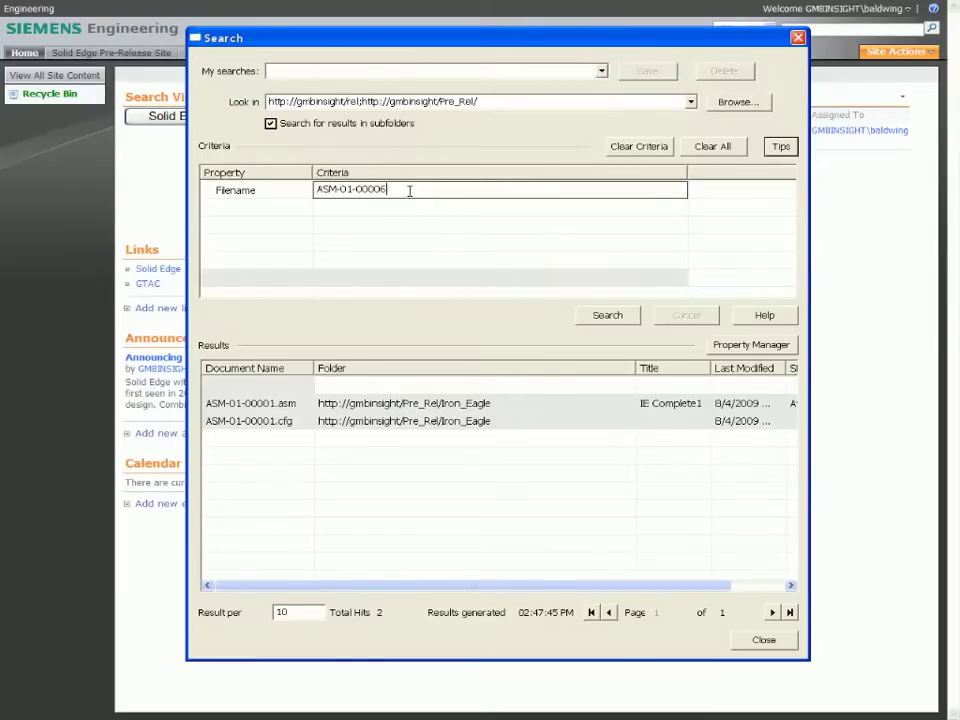
key(Return)
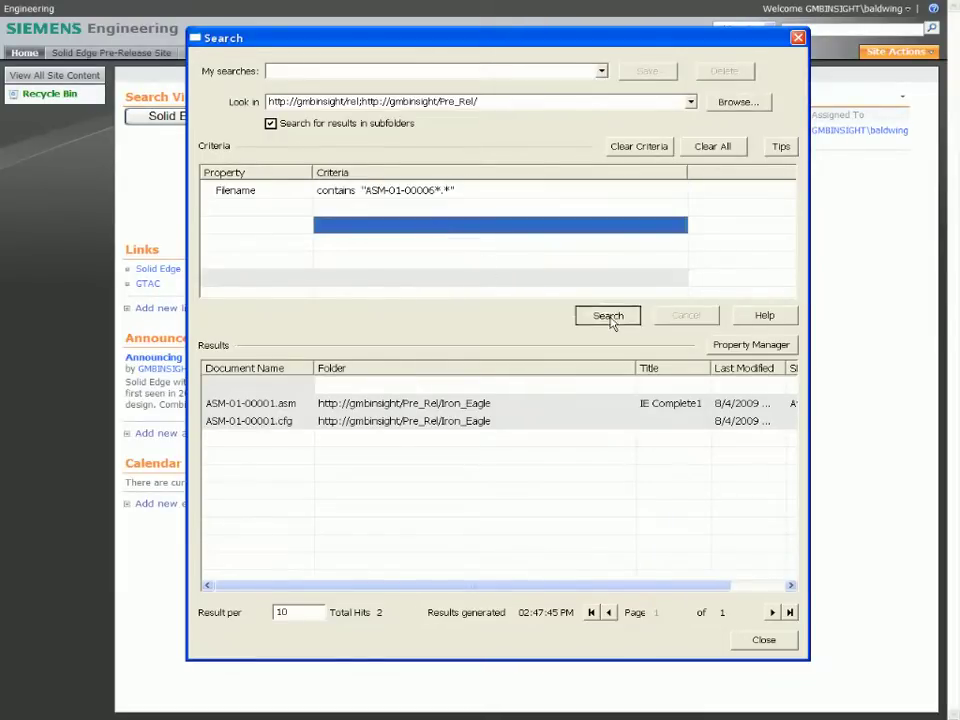
Step: Run the search and bring up the actions for the ASM-01-00006.dft result
click(607, 315)
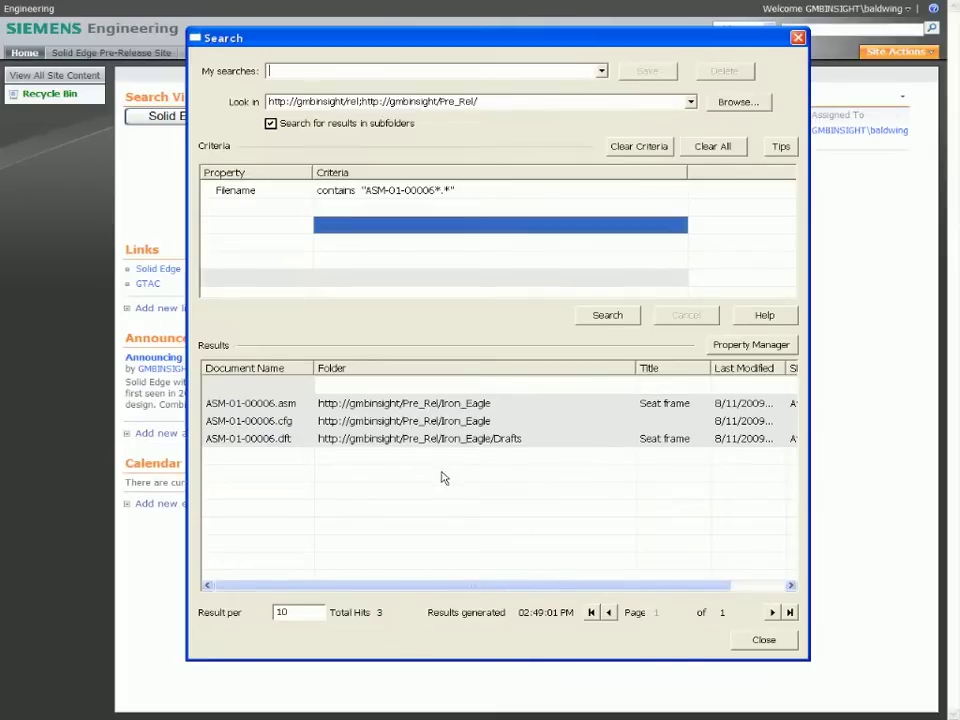
click(252, 446)
right_click(252, 446)
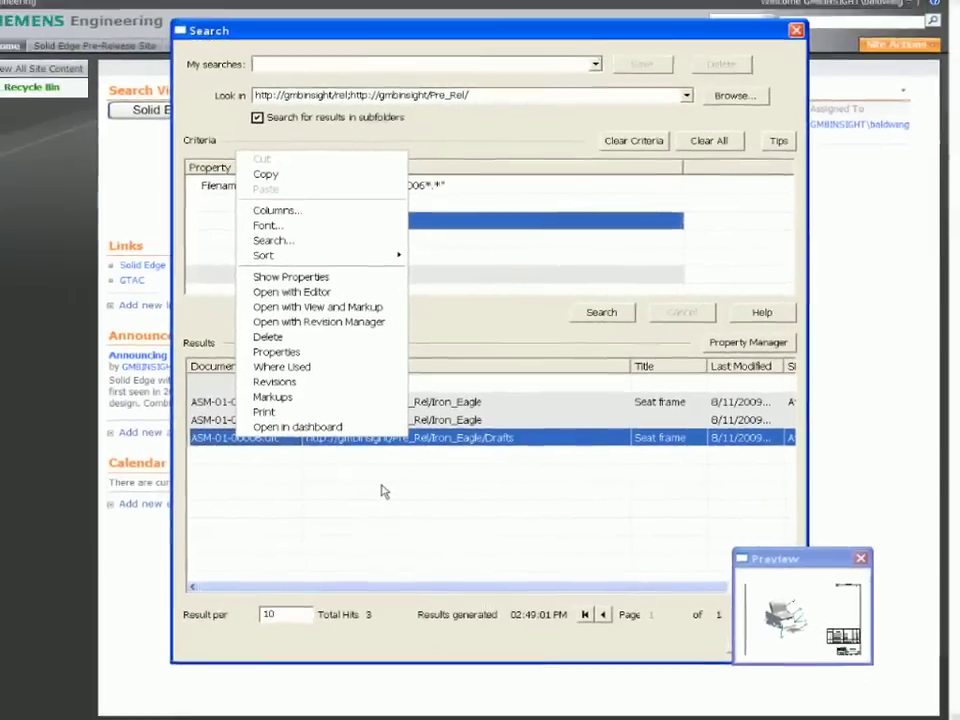
Step: Preview the draft in the dashboard viewer, then load, rotate and zoom the seat assembly
click(340, 428)
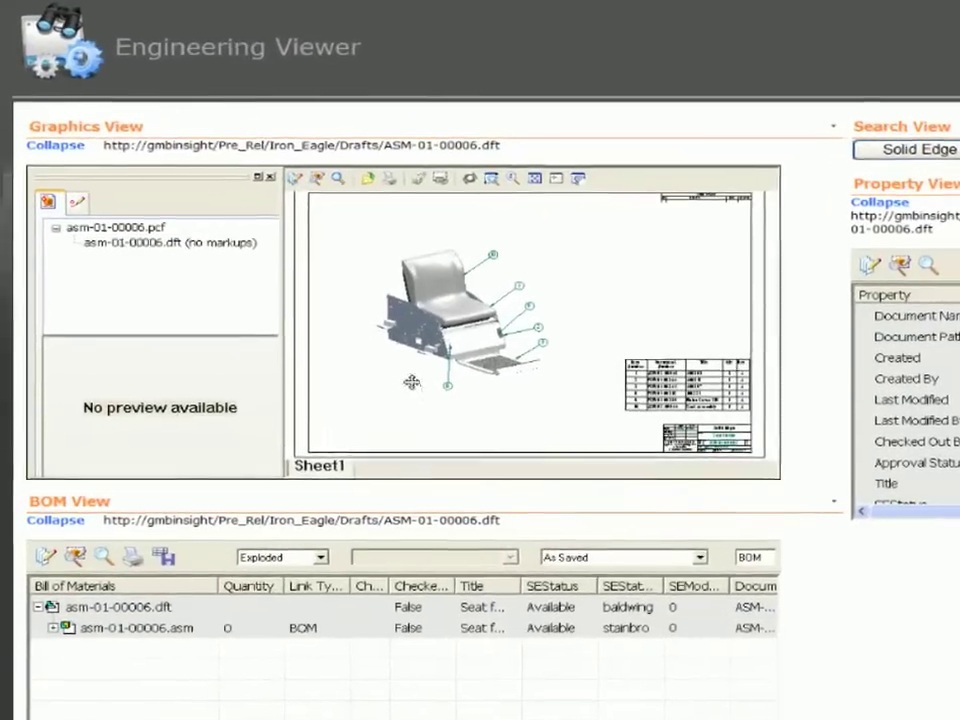
scroll(411, 383, up, 3)
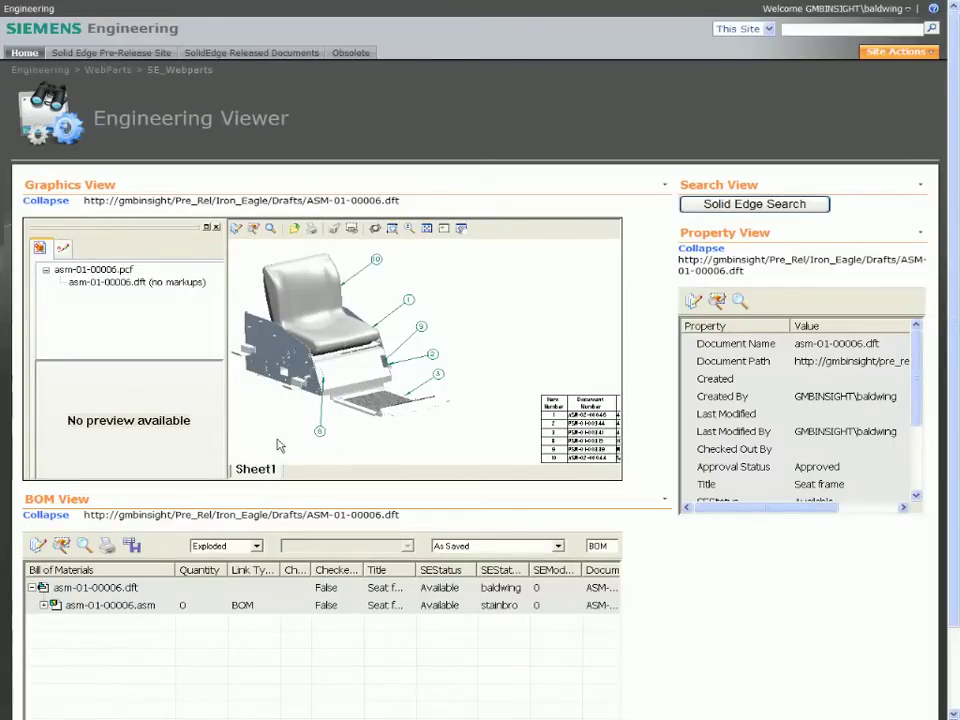
click(44, 605)
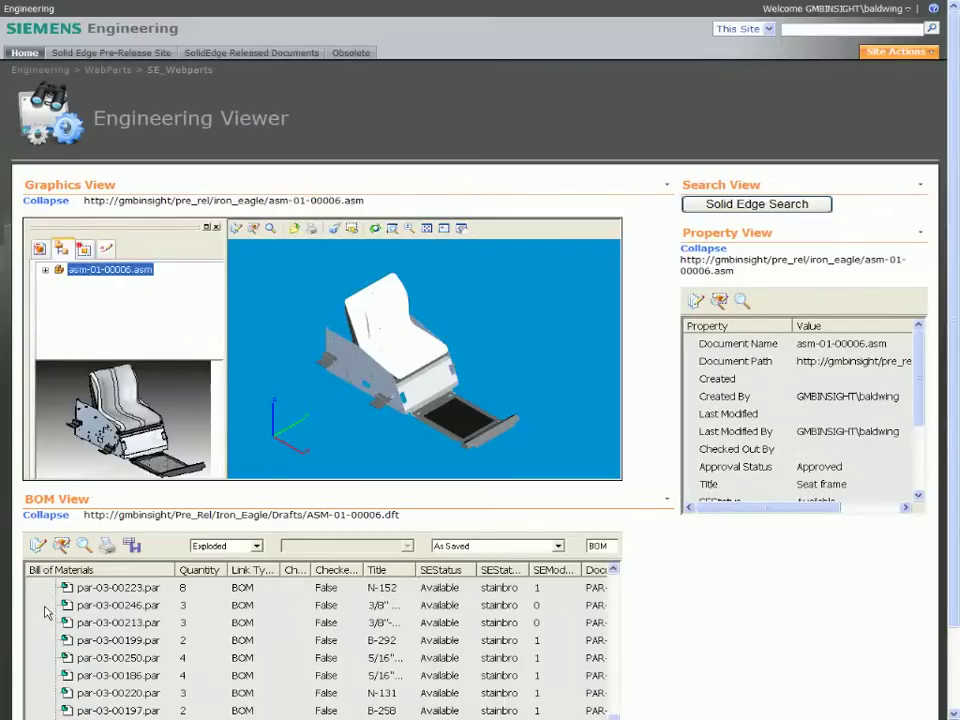
middle_drag(288, 315, 384, 400)
scroll(390, 455, up, 2)
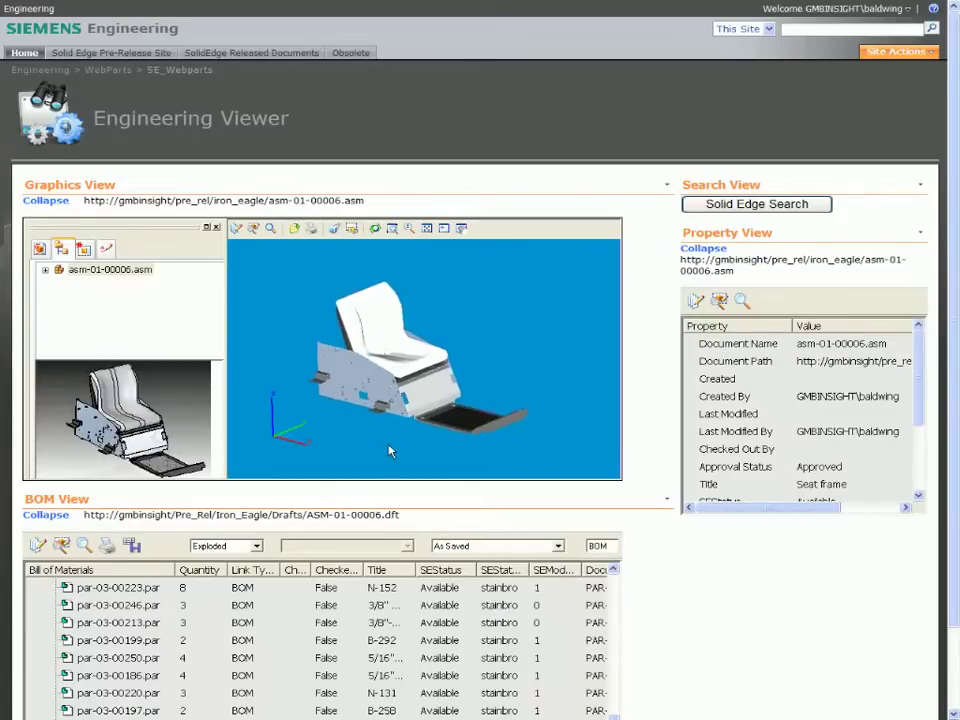
scroll(390, 452, up, 2)
scroll(388, 450, up, 2)
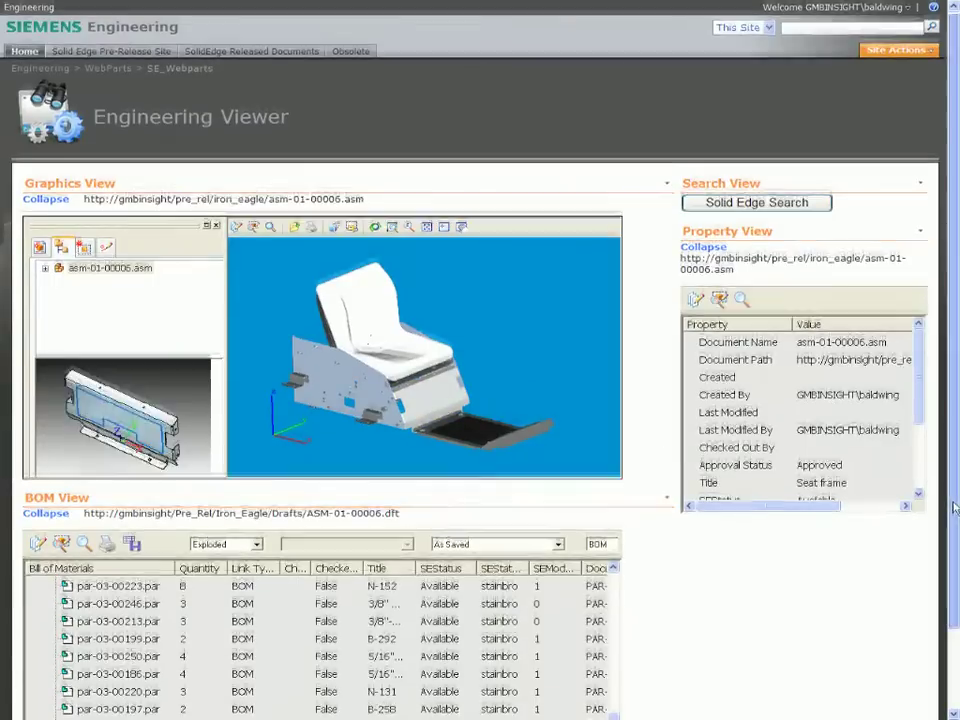
scroll(949, 510, down, 2)
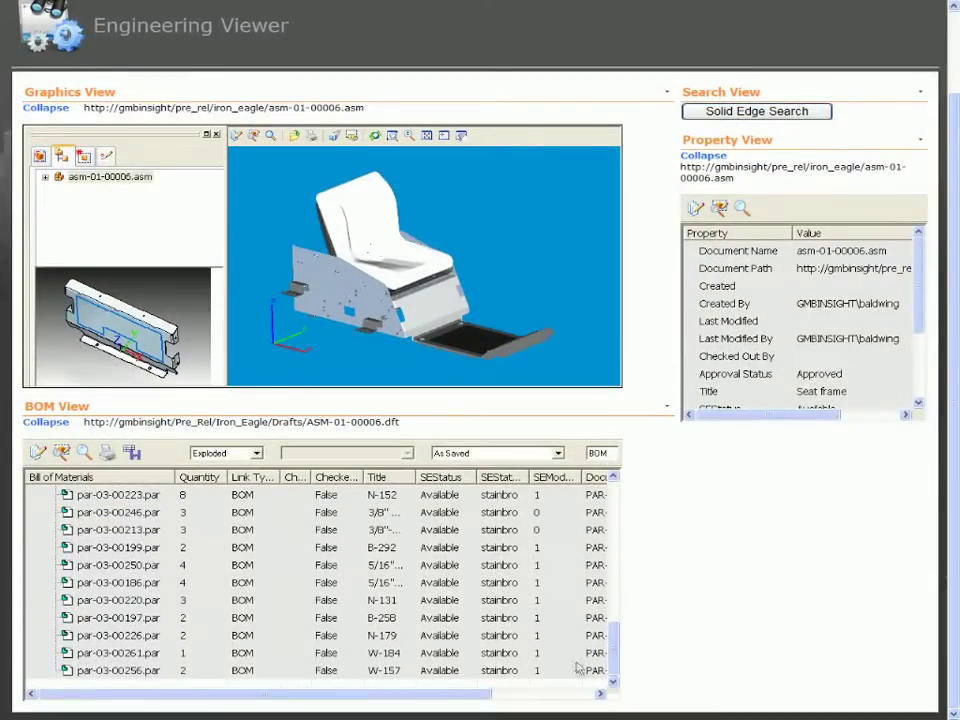
drag(611, 669, 615, 492)
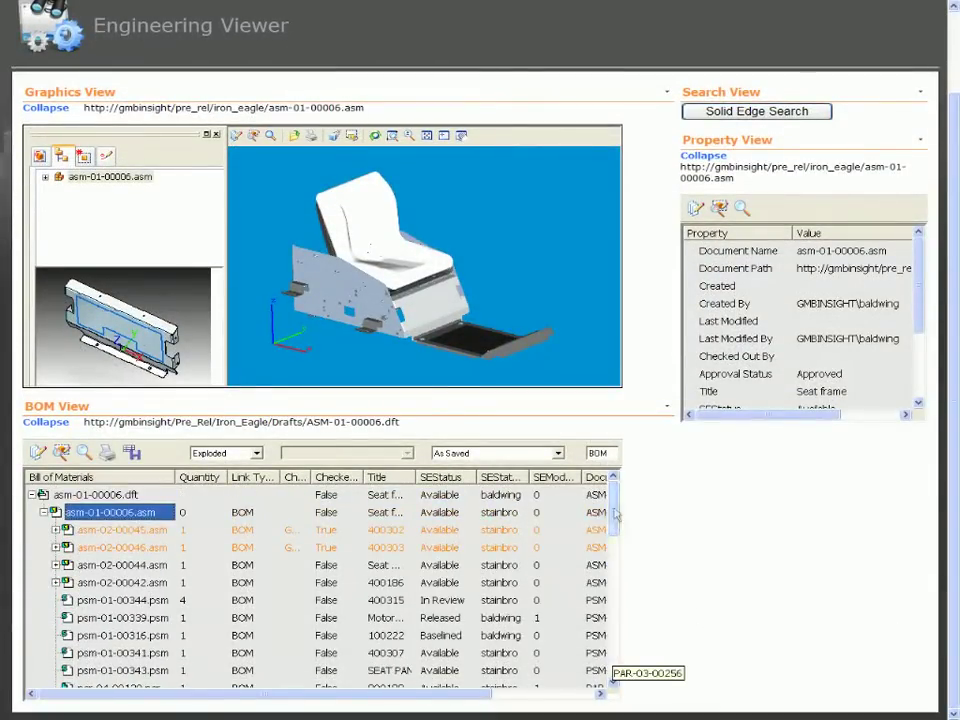
Step: Inspect part psm-01-00339, then select asm-01-00006.dft and bring up its actions
click(141, 619)
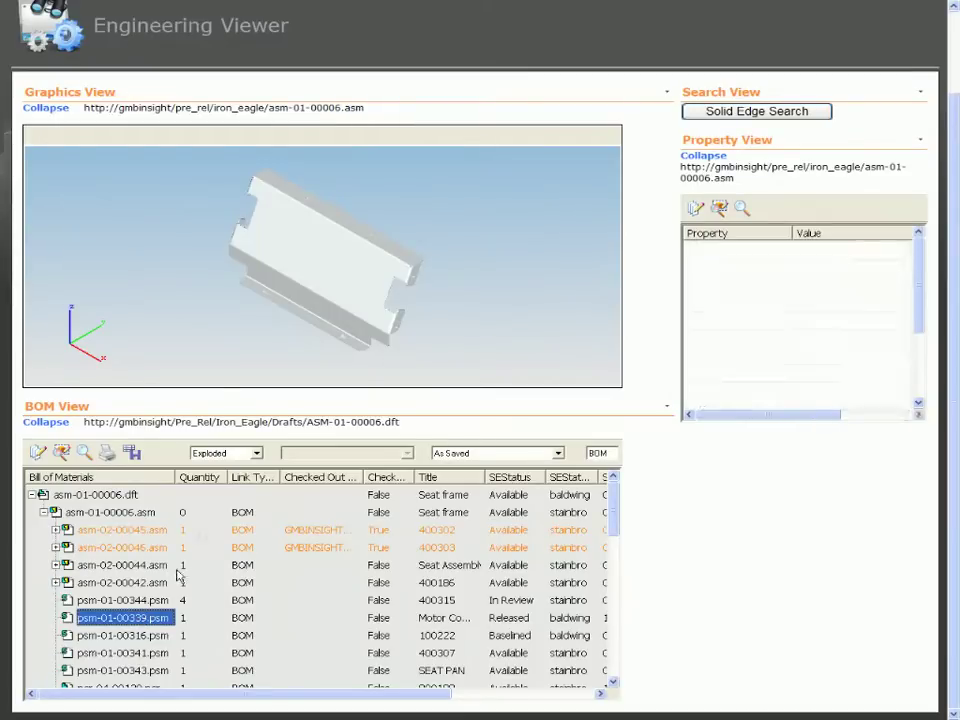
mouse_move(428, 348)
mouse_down()
mouse_move(440, 226)
mouse_move(385, 240)
mouse_move(407, 257)
mouse_up()
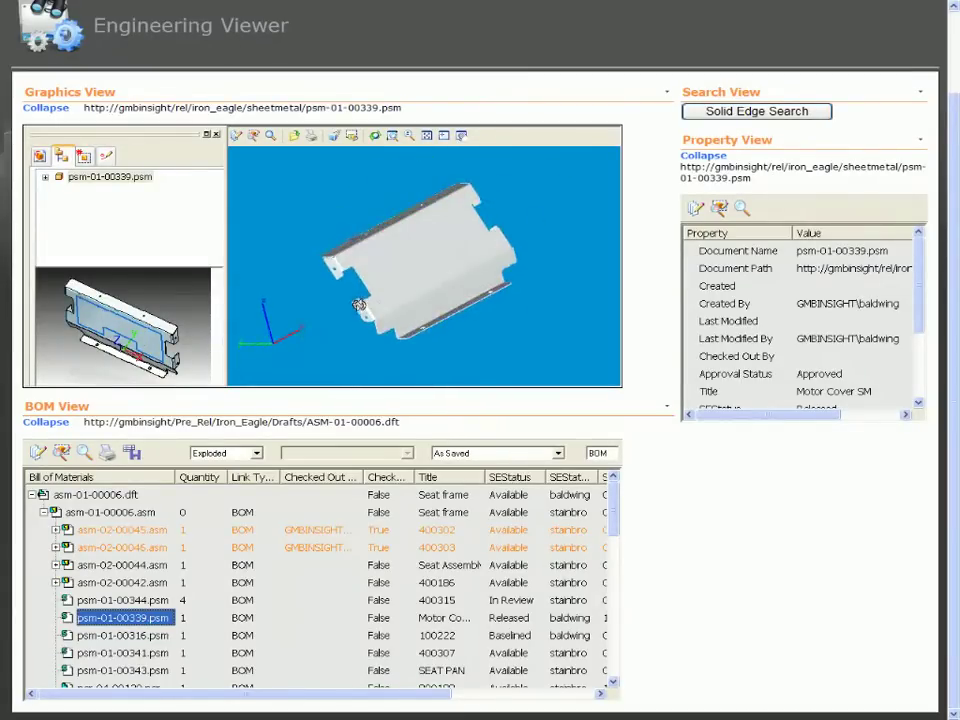
click(63, 494)
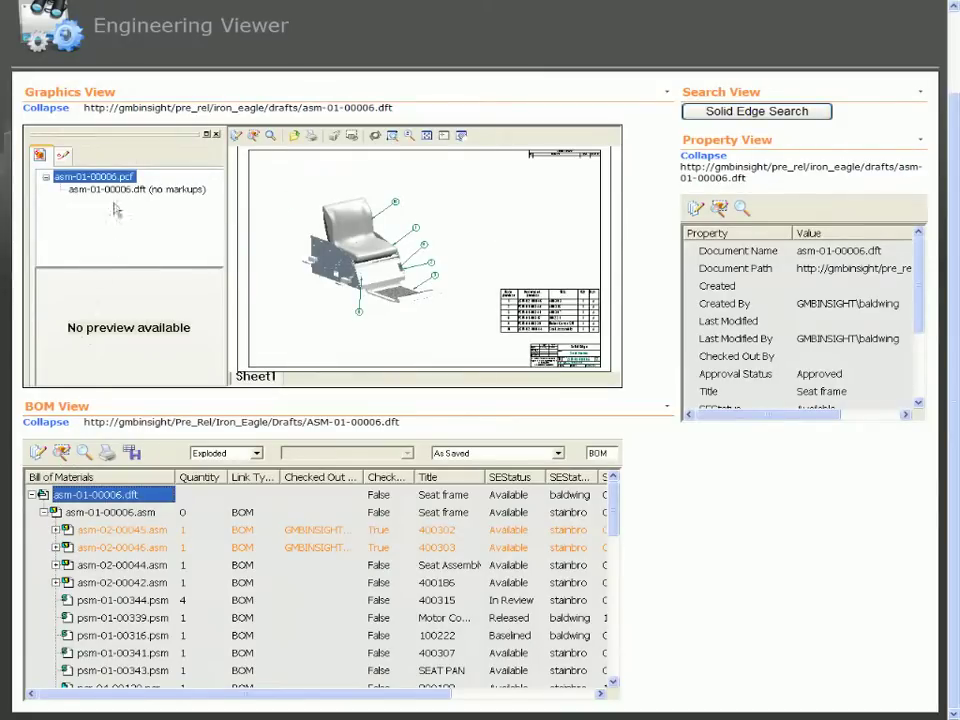
click(115, 190)
right_click(115, 192)
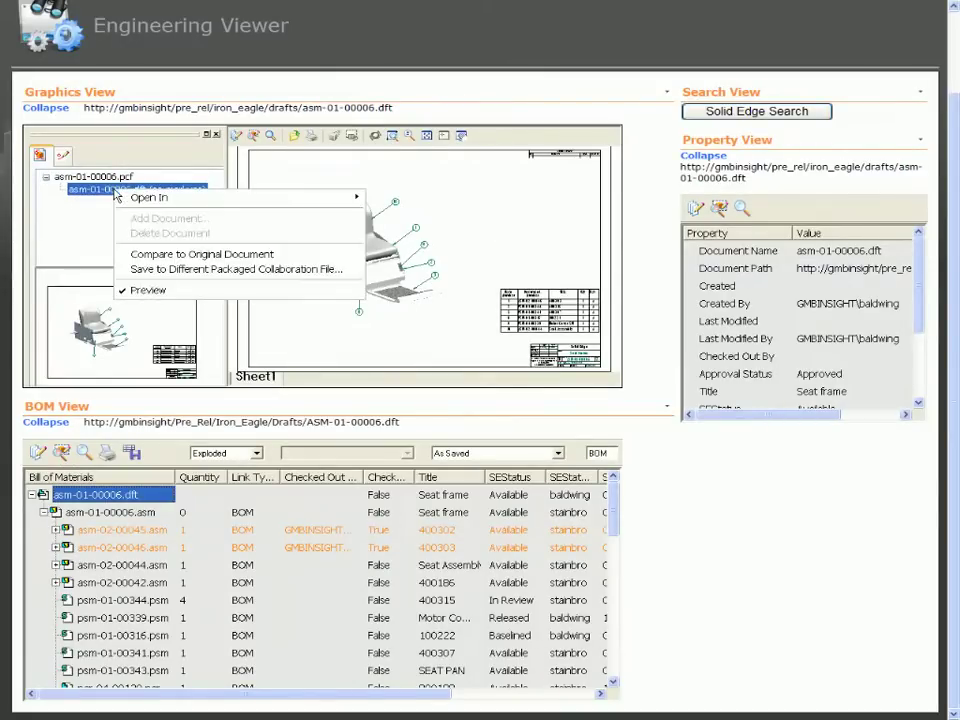
Step: Open the seat frame draft in the Solid Edge editor, zoom in, and check the pictorial chair view
click(386, 210)
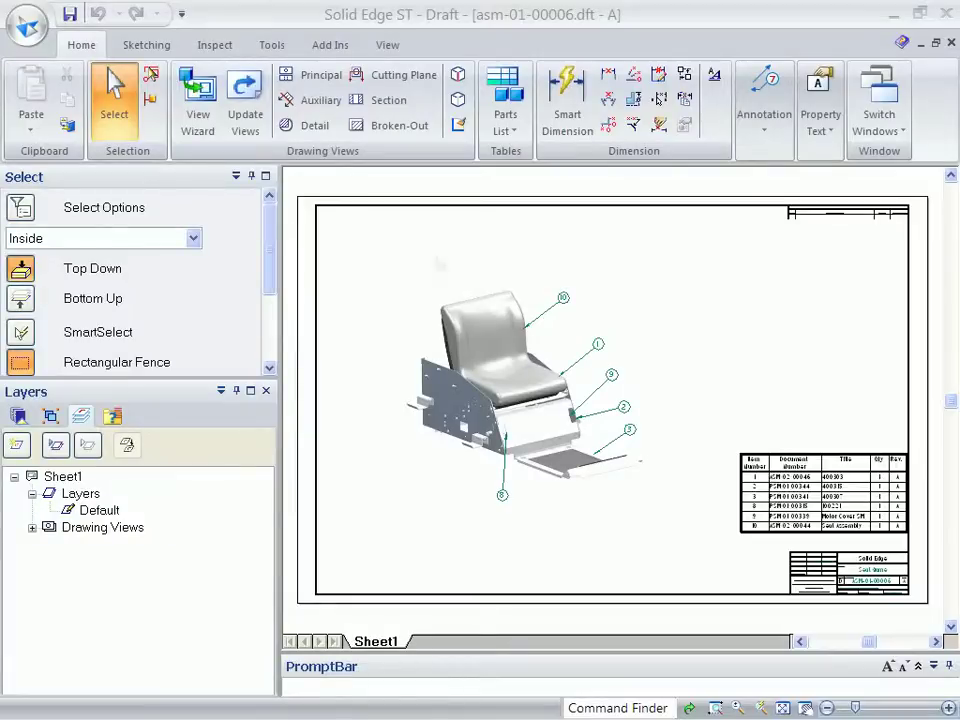
scroll(700, 505, up, 1)
scroll(700, 505, up, 1)
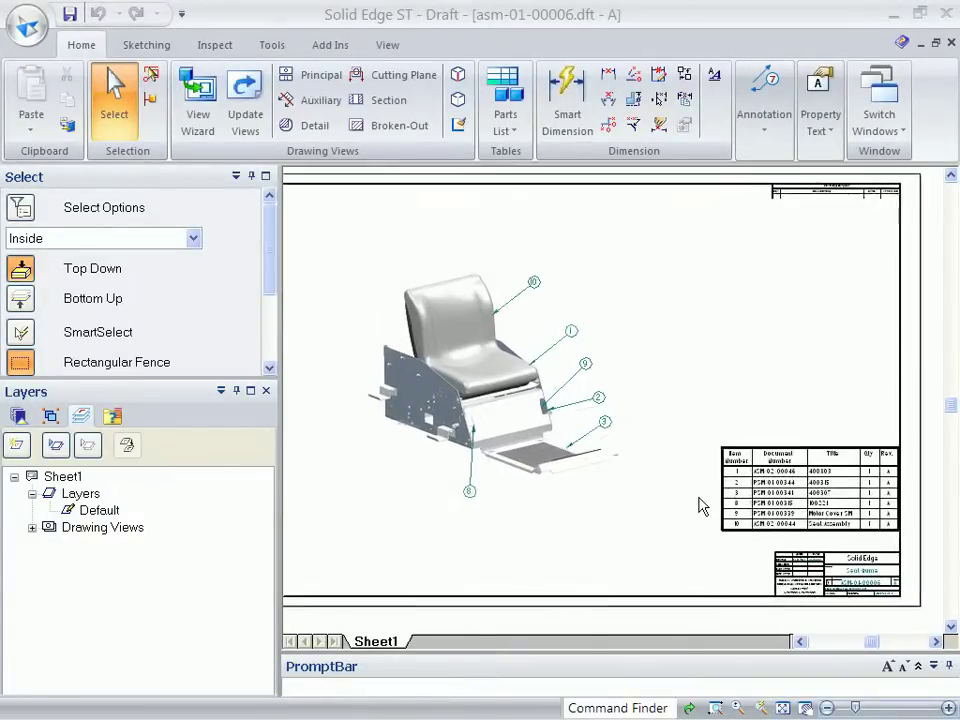
click(460, 368)
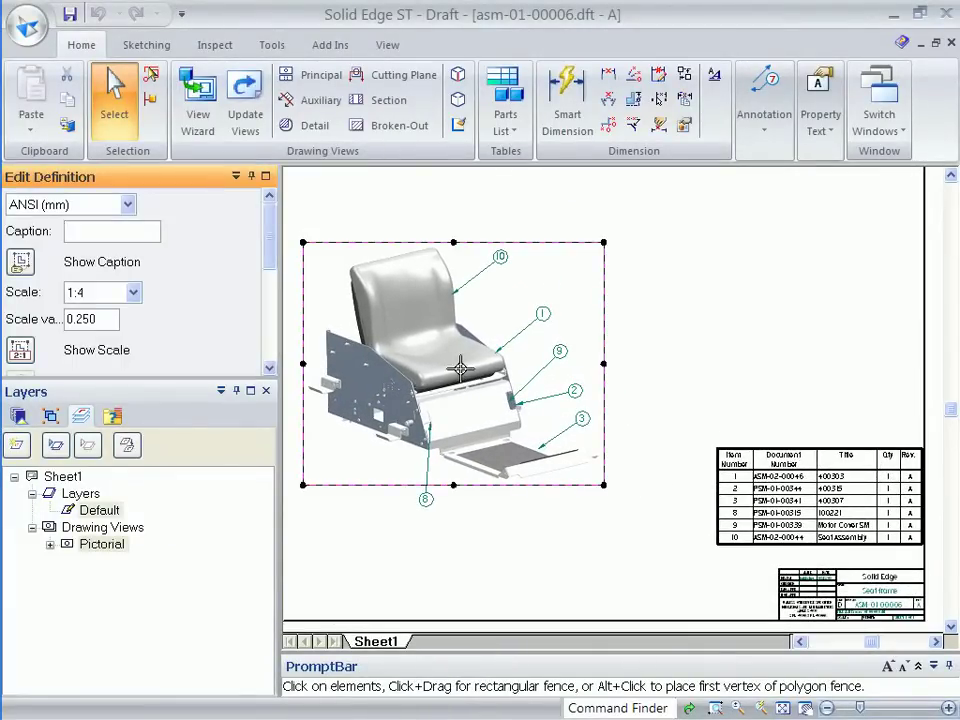
key(Escape)
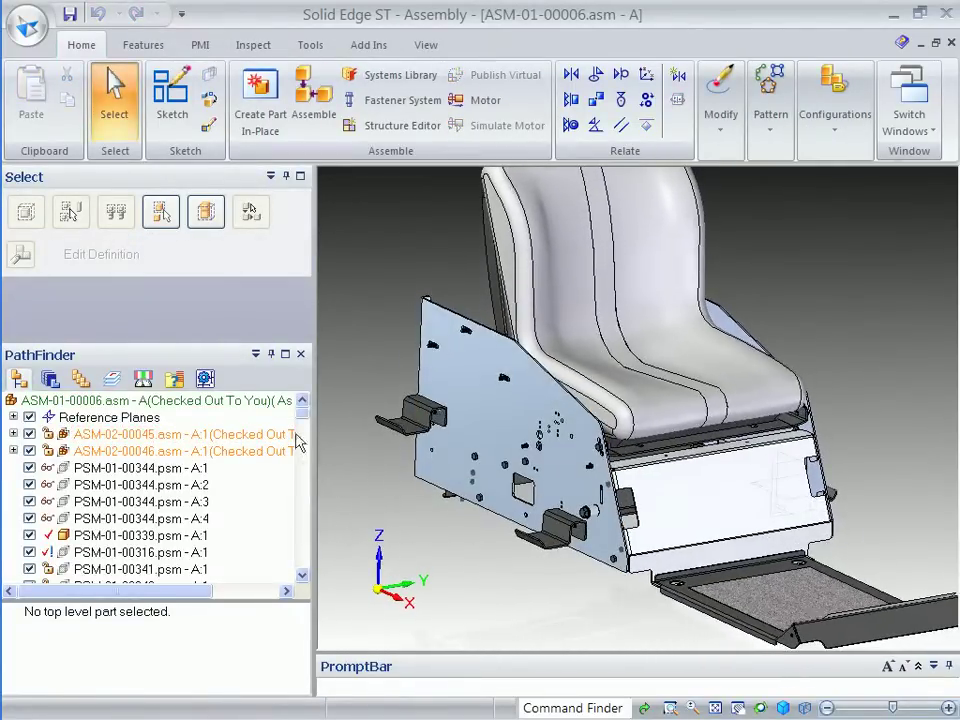
Step: Widen the PathFinder pane and scroll its tree to reach PSM-01-00339.psm
drag(313, 431, 371, 451)
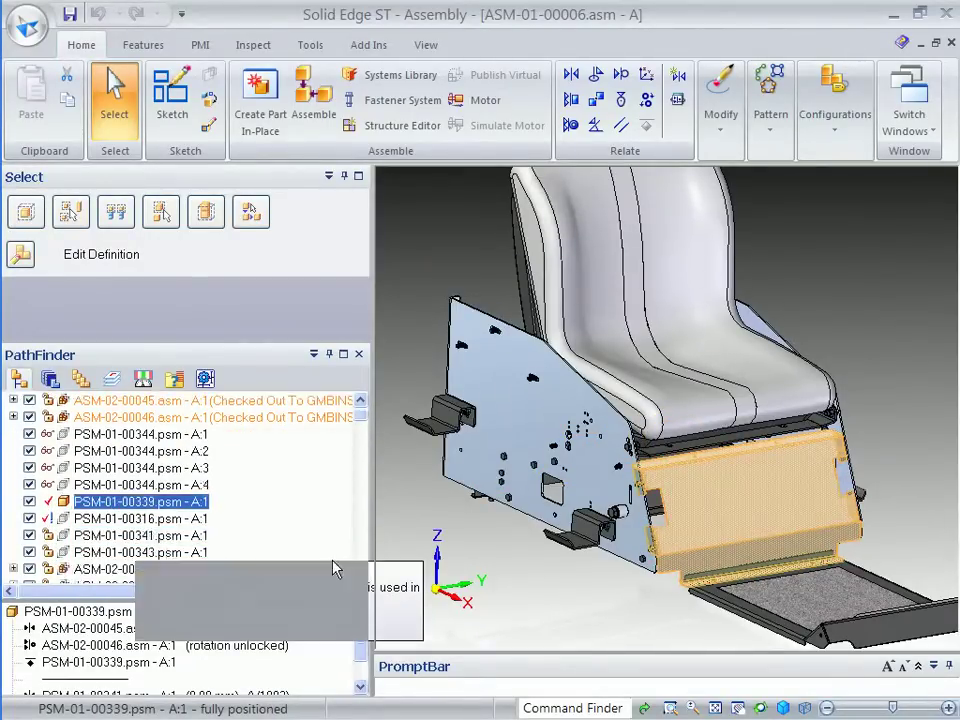
scroll(332, 568, down, 2)
mouse_move(430, 540)
middle_down()
mouse_move(489, 574)
mouse_move(392, 549)
mouse_move(621, 456)
middle_up()
Step: Double-click PSM-01-00339.psm in PathFinder to edit it in Synchronous Sheet Metal
double_click(641, 450)
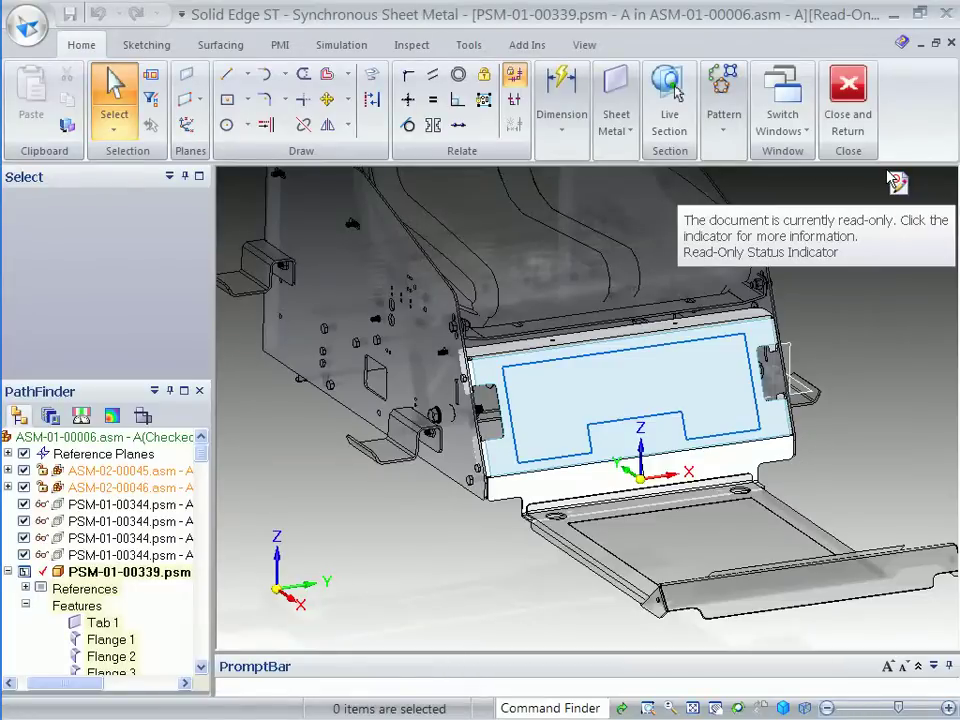
Step: Return to the assembly and create revision PSM-01-00339_B.psm of the motor cover
click(848, 96)
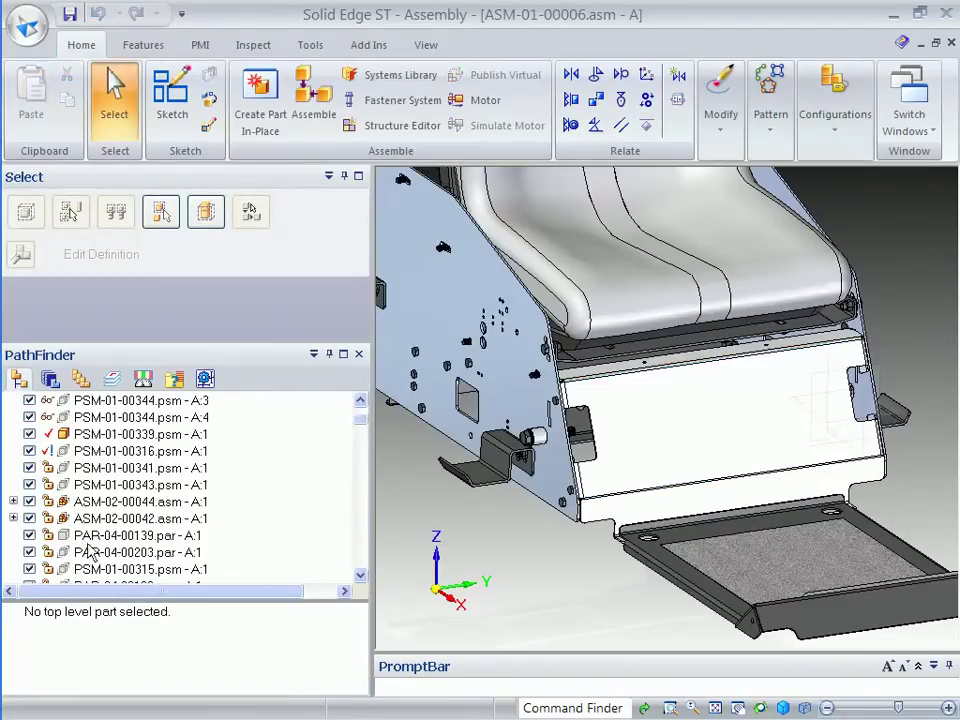
click(70, 434)
right_click(70, 438)
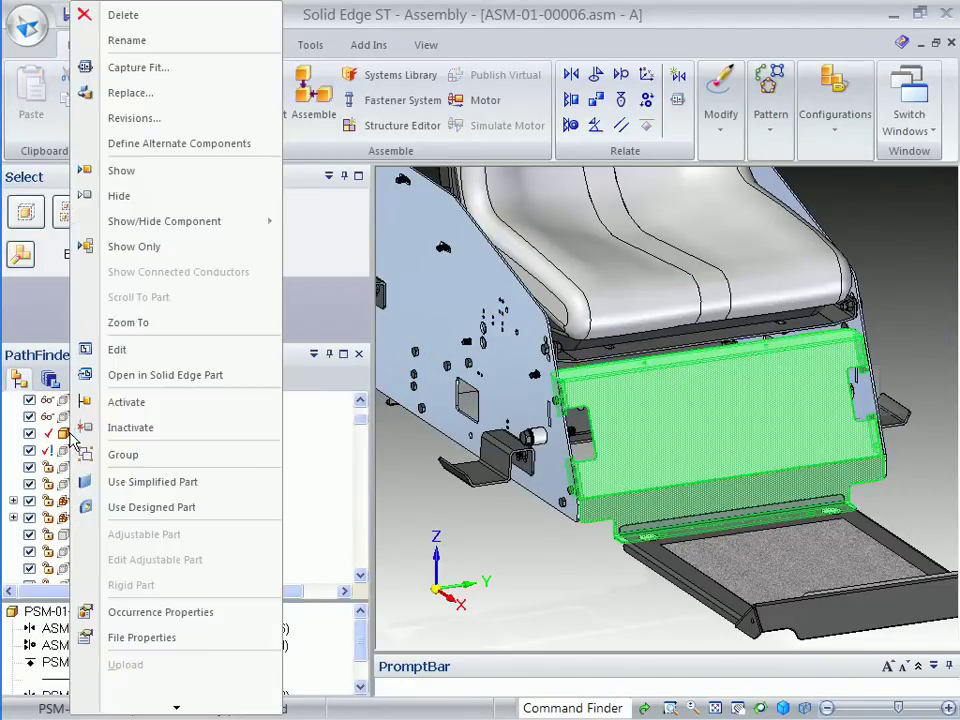
click(163, 118)
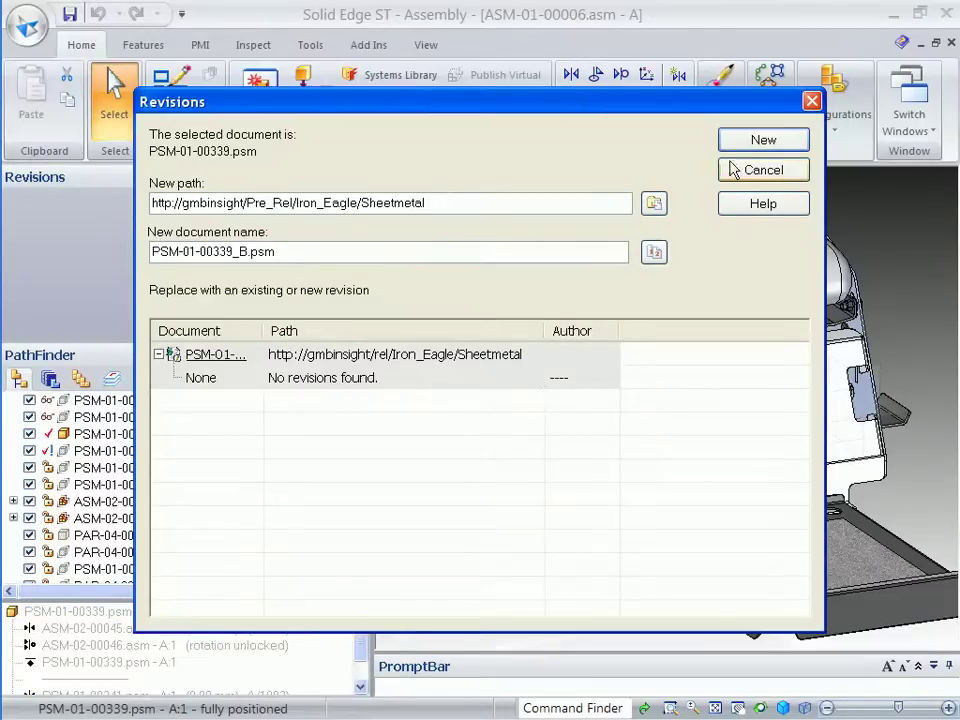
click(746, 148)
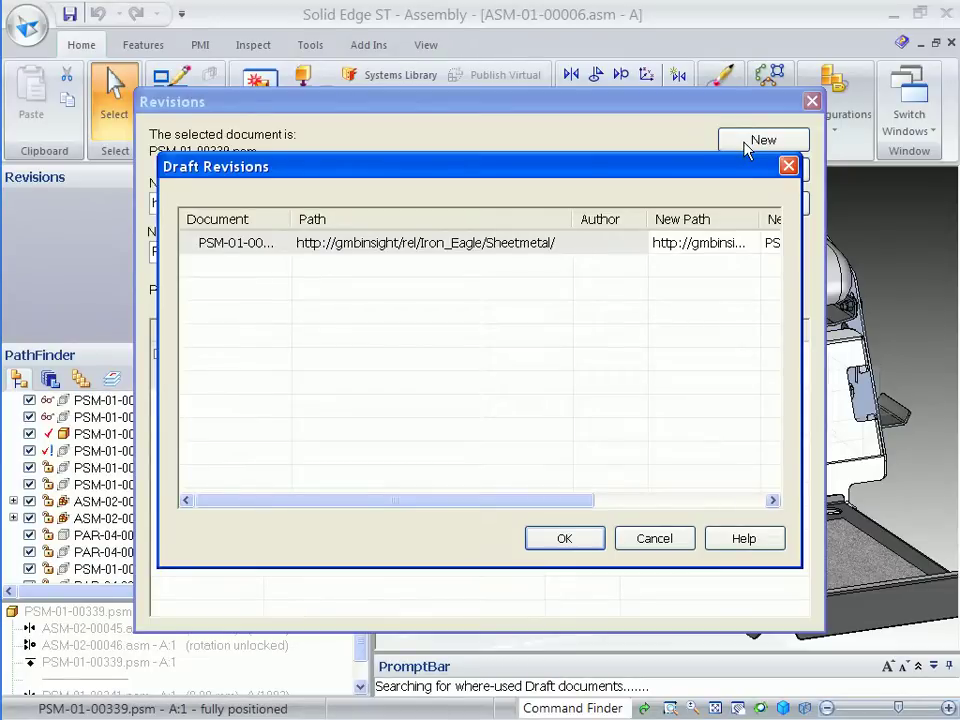
Step: Confirm revising the drawings, check in the revised files, and edit the revision B part
click(565, 539)
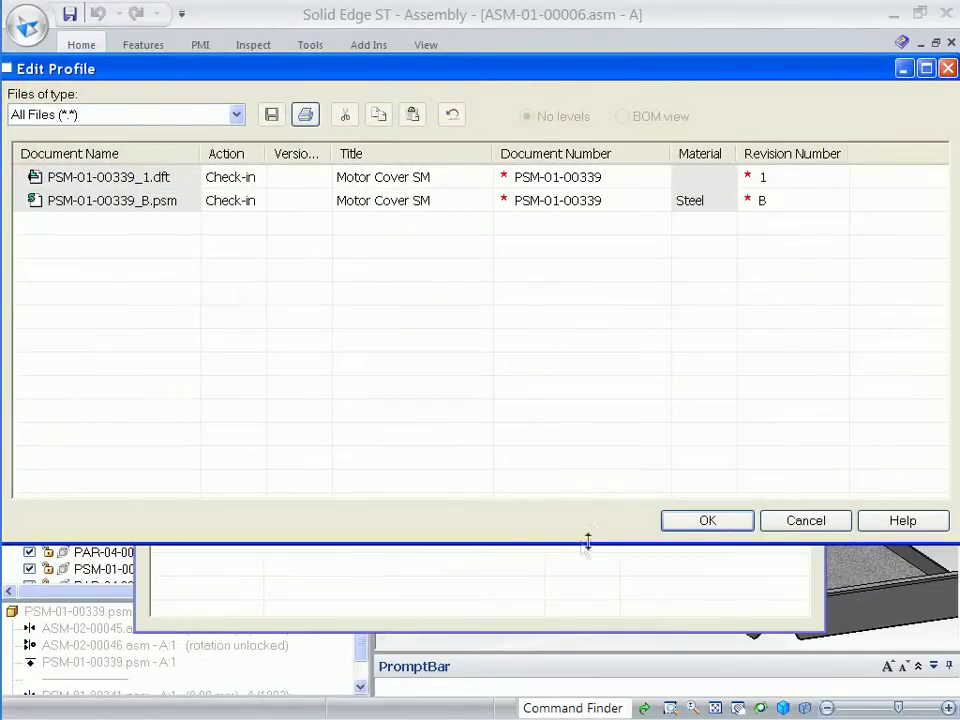
click(708, 522)
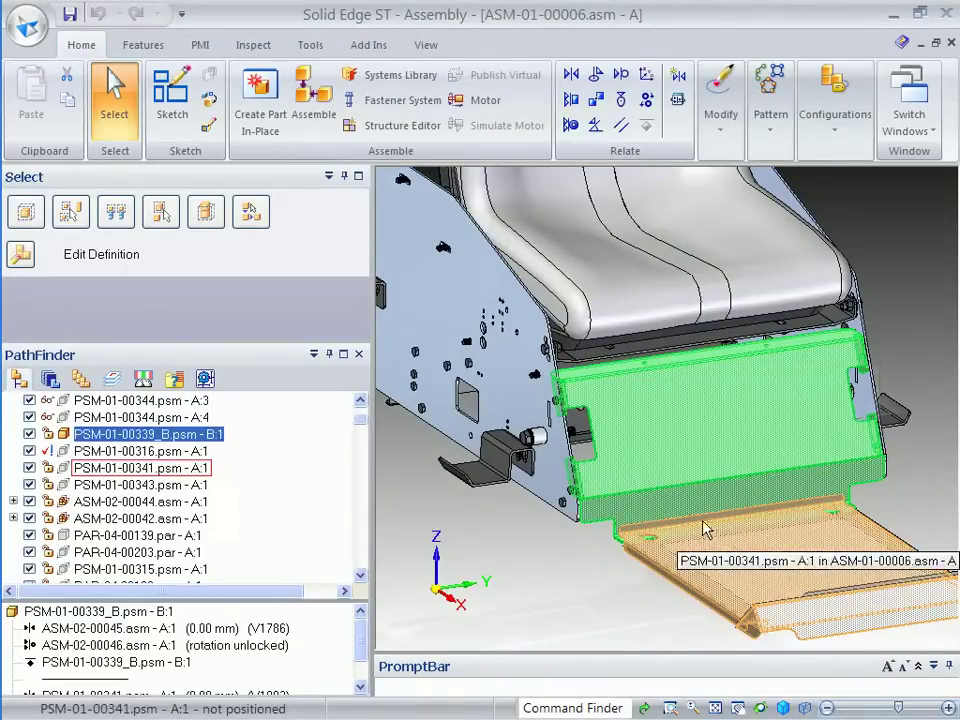
click(650, 465)
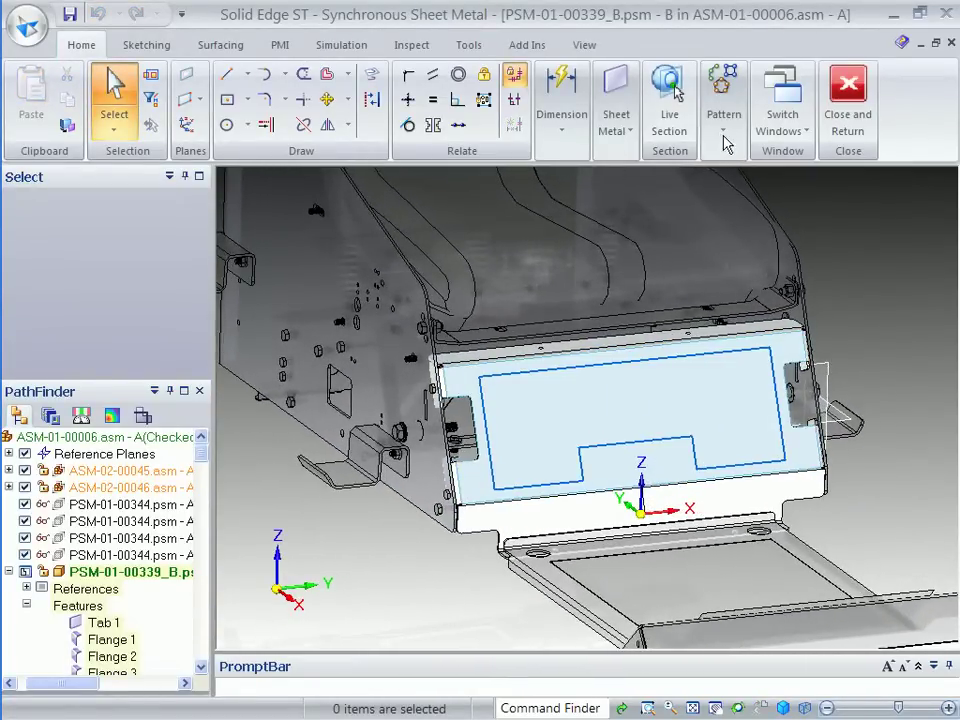
Step: Place a louver on the motor cover's front face
click(625, 130)
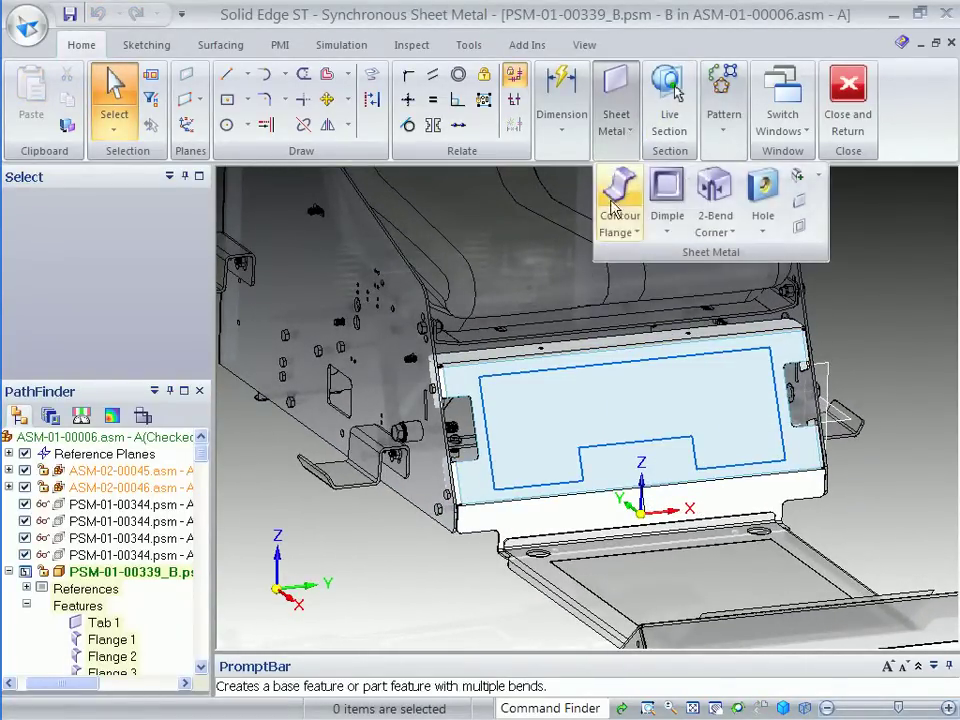
click(668, 236)
click(690, 281)
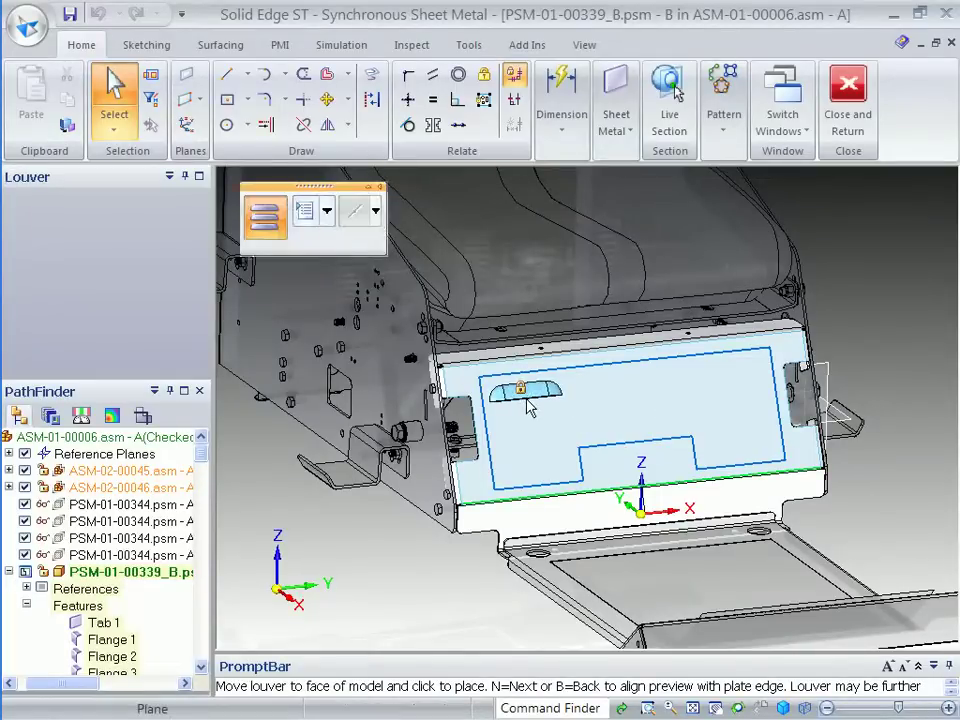
click(525, 400)
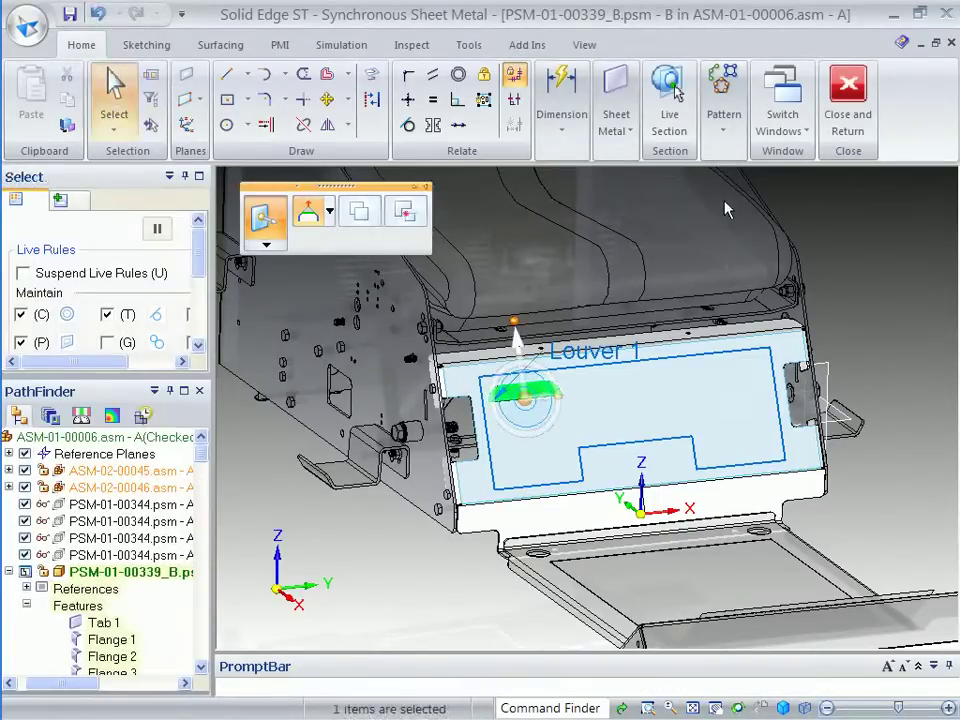
Step: Start a fill pattern of the louver across the cover face
click(724, 140)
click(726, 186)
click(752, 330)
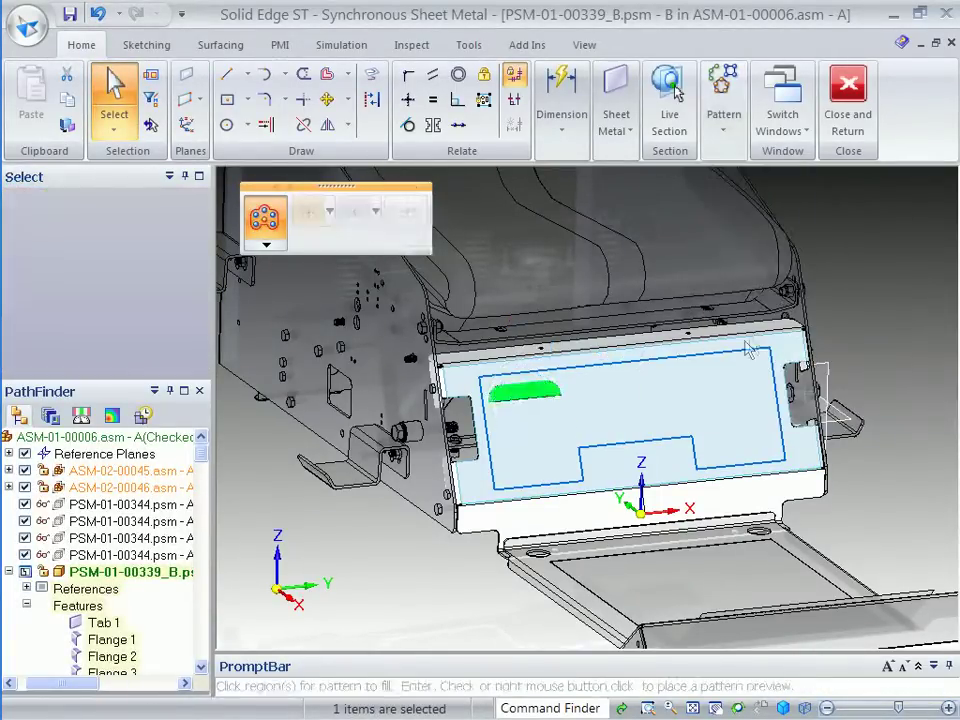
click(530, 322)
click(420, 256)
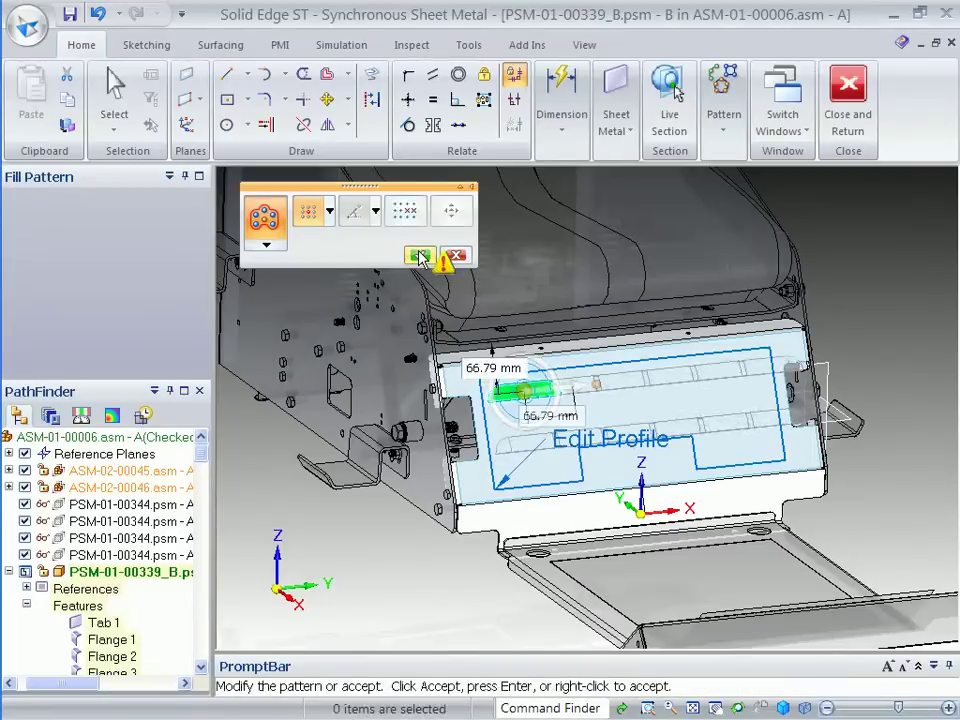
Step: Set the fill pattern spacing to 45 mm by 135 mm, accept it and return to the assembly
click(490, 368)
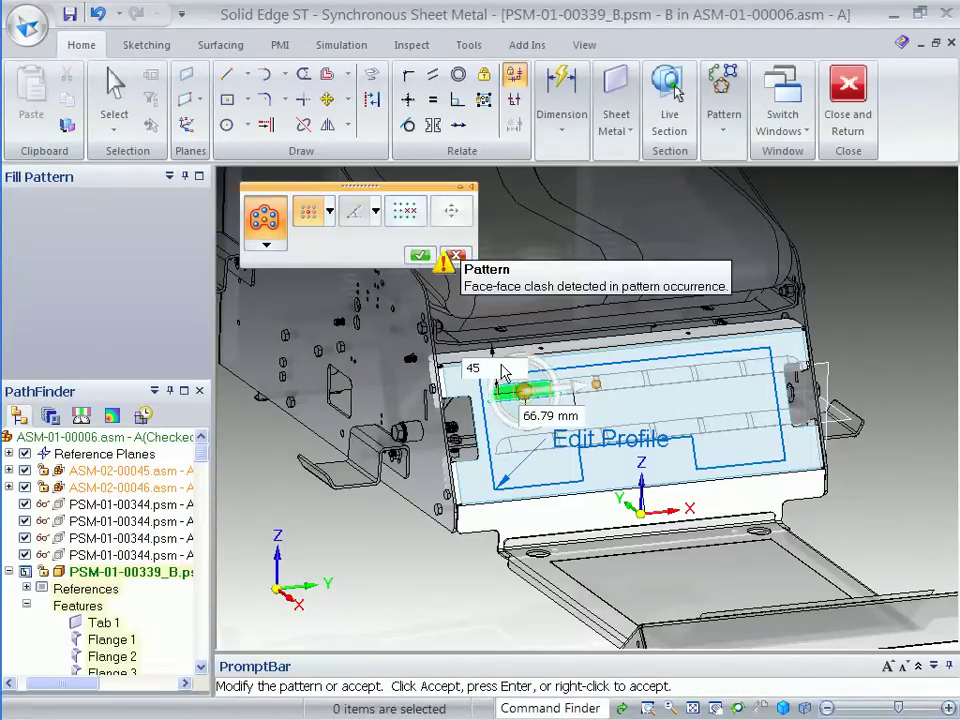
text(45)
key(Return)
click(551, 424)
text(135)
key(Return)
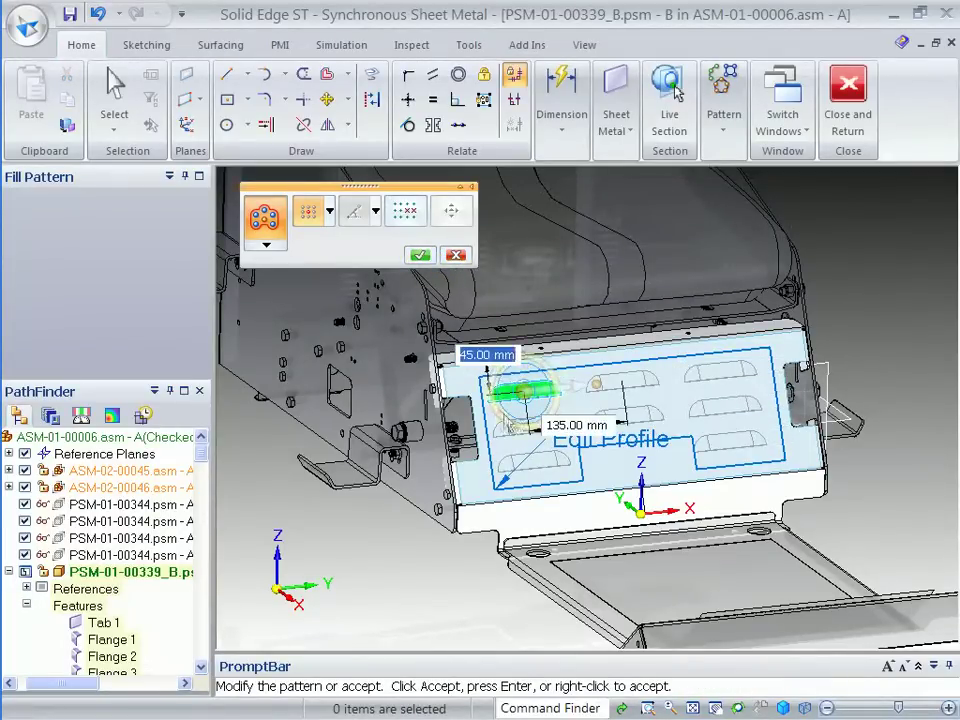
click(420, 256)
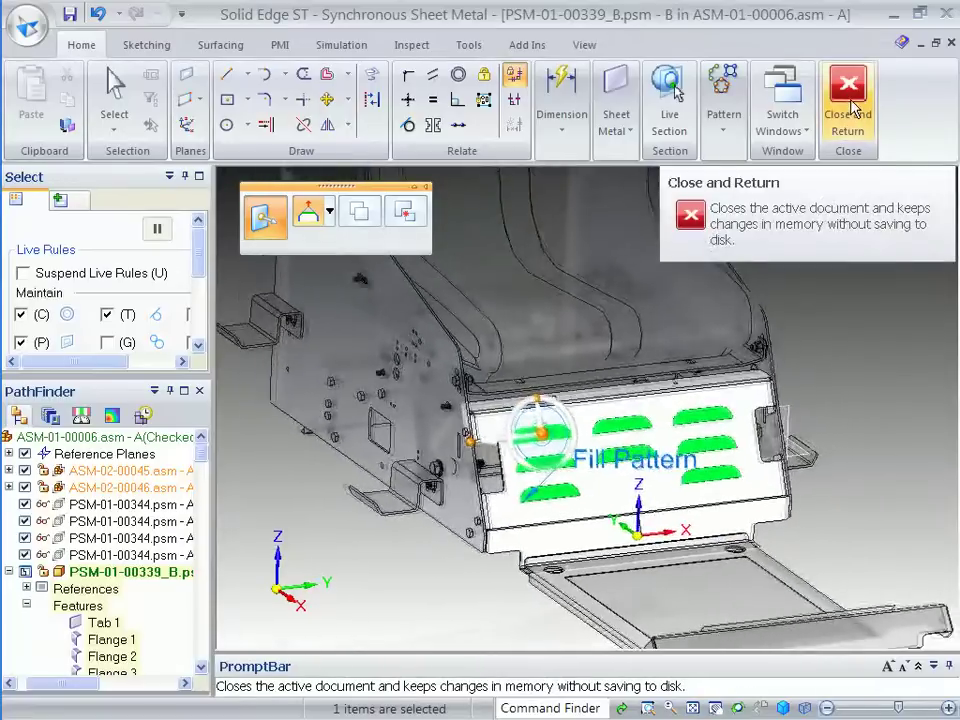
click(848, 100)
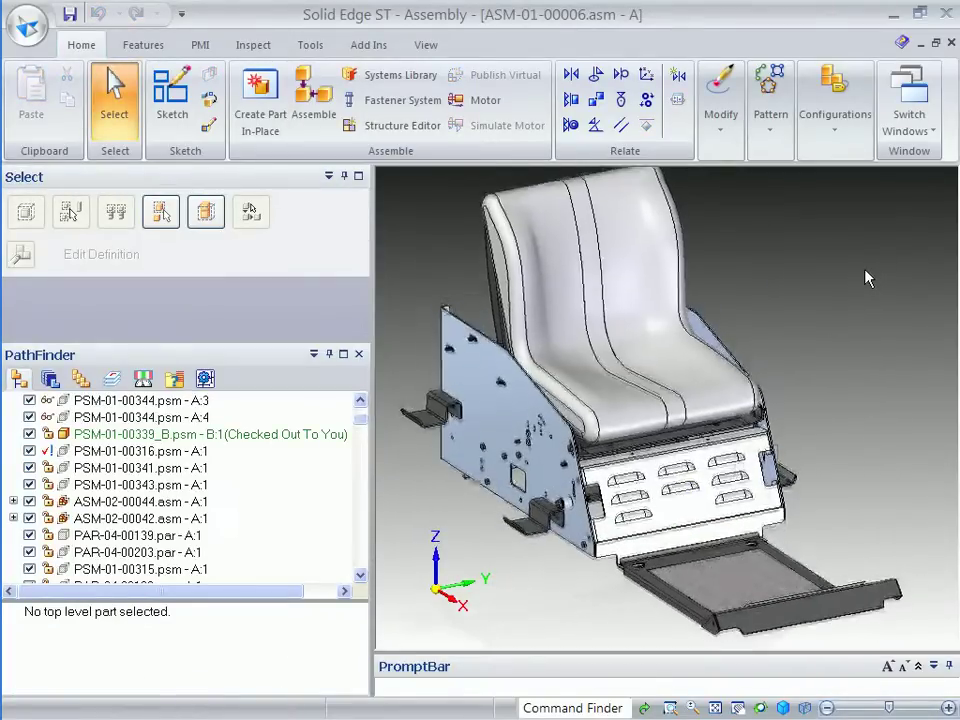
Step: Run a Where Used search on the revised motor cover PSM-01-00339_B.psm
click(680, 555)
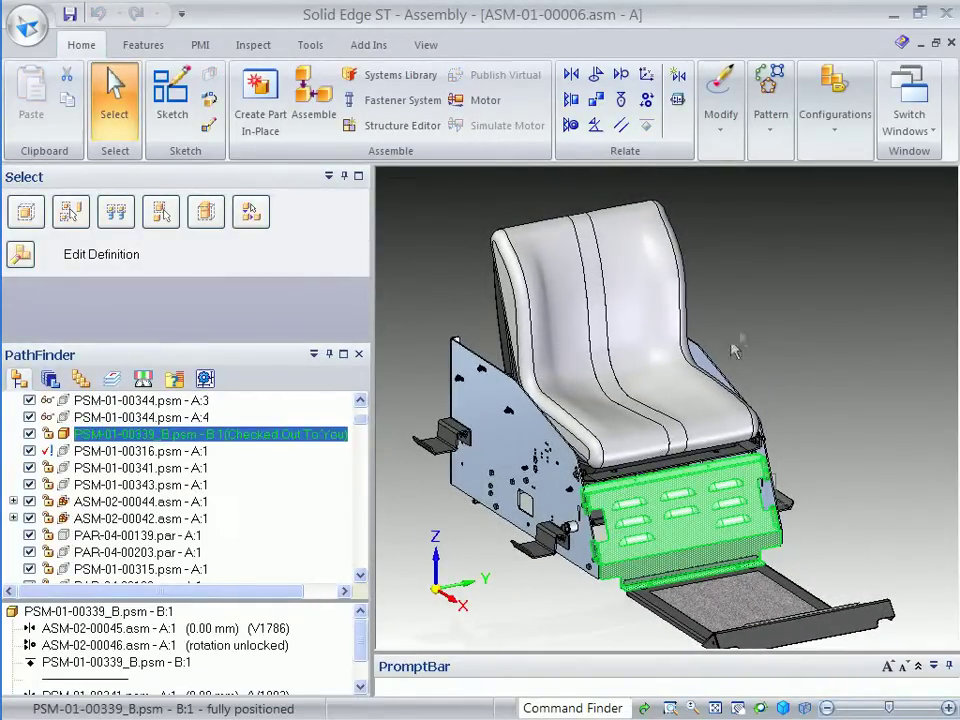
right_click(760, 303)
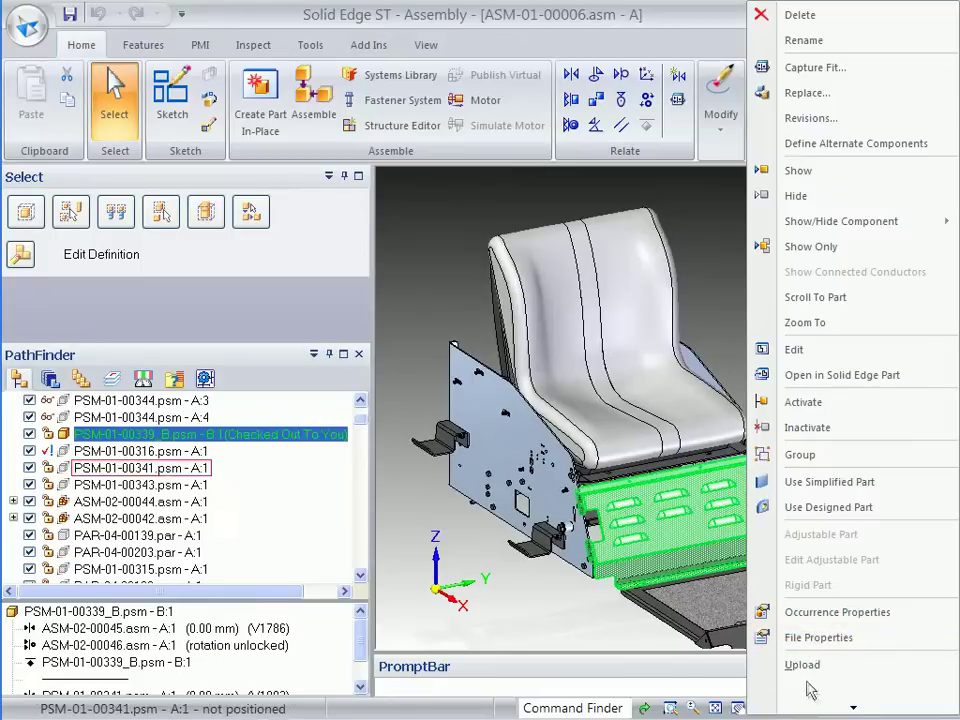
click(838, 677)
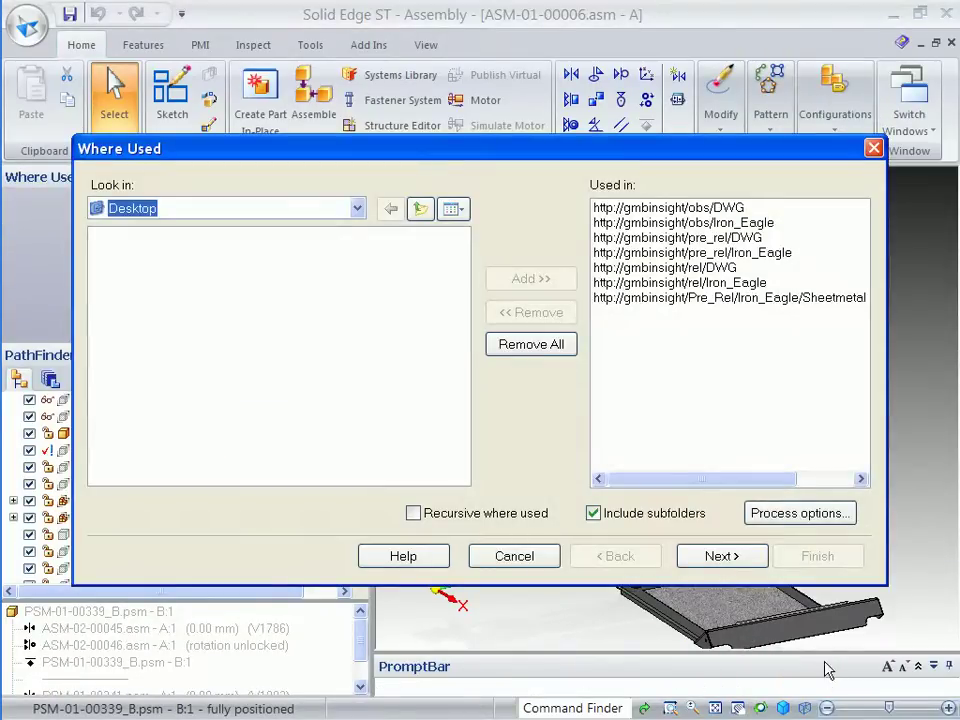
click(741, 563)
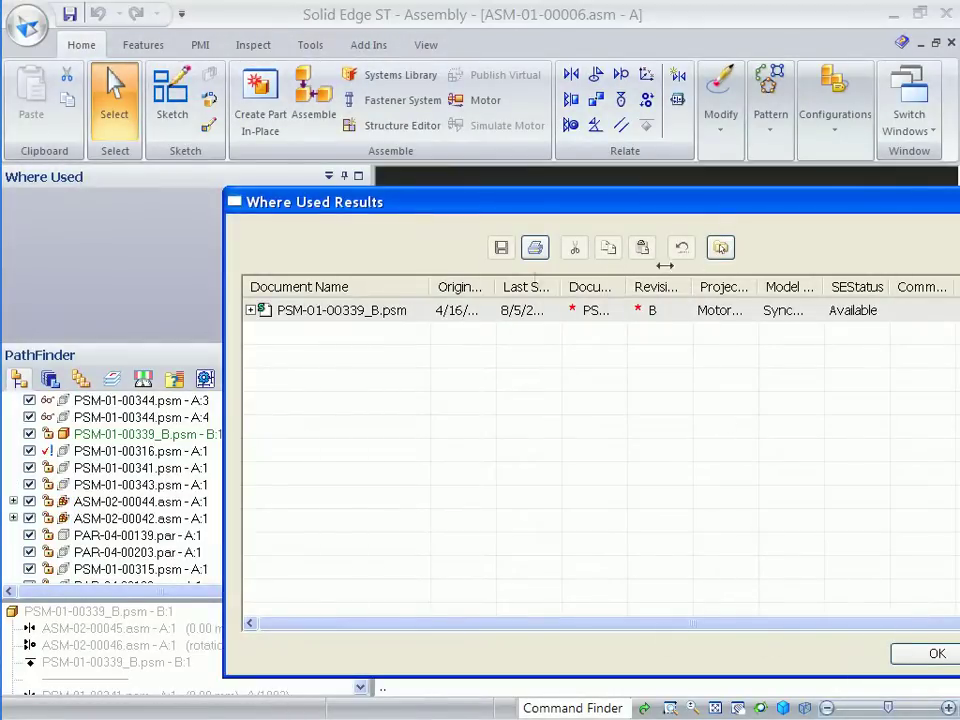
Step: Open the drawing PSM-01-00339_1.dft from the where-used results
click(251, 311)
click(325, 336)
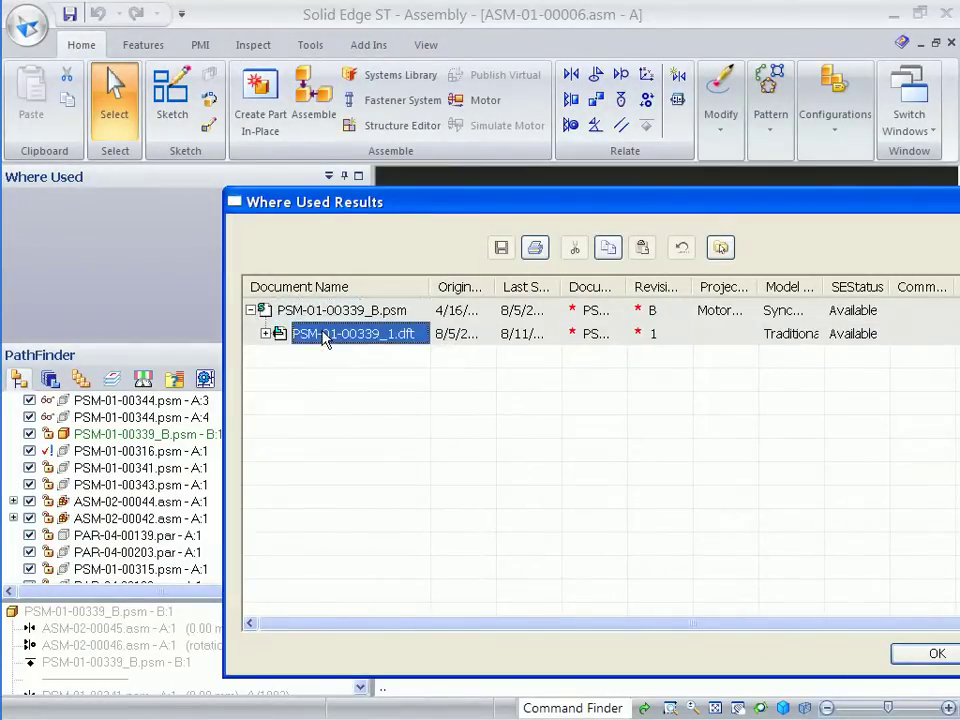
right_click(325, 338)
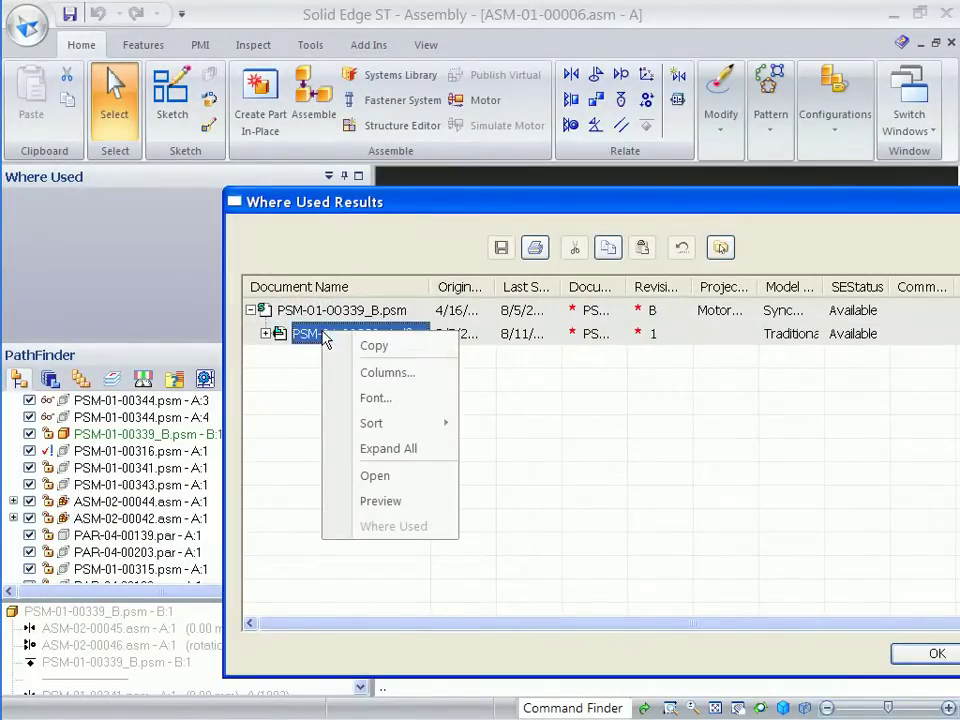
click(372, 476)
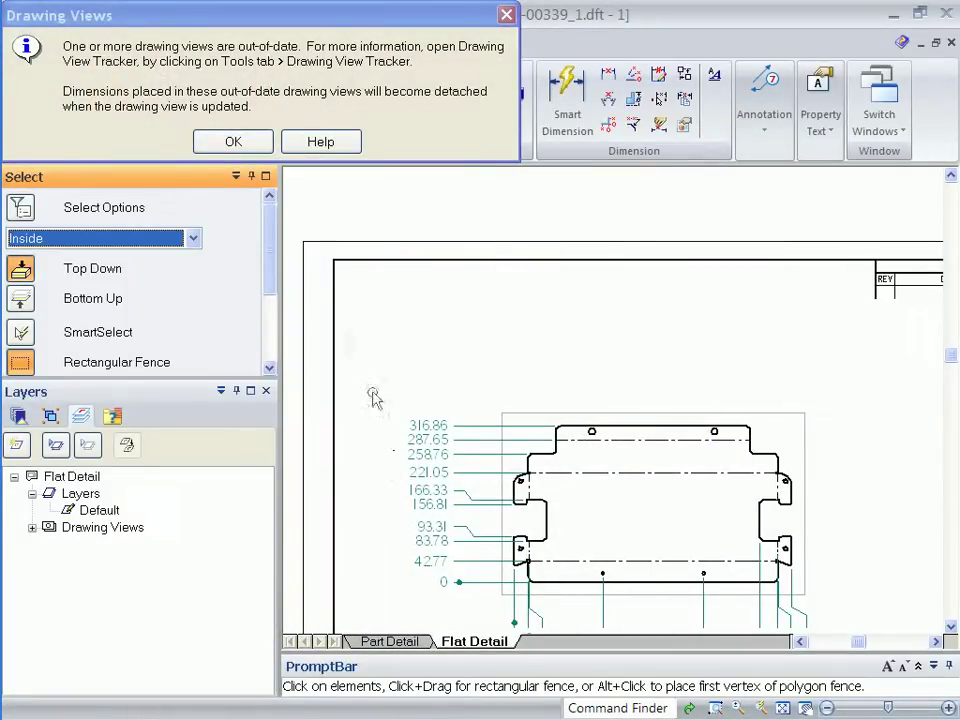
Step: Update the out-of-date drawing views and check the Part Detail sheet
click(252, 142)
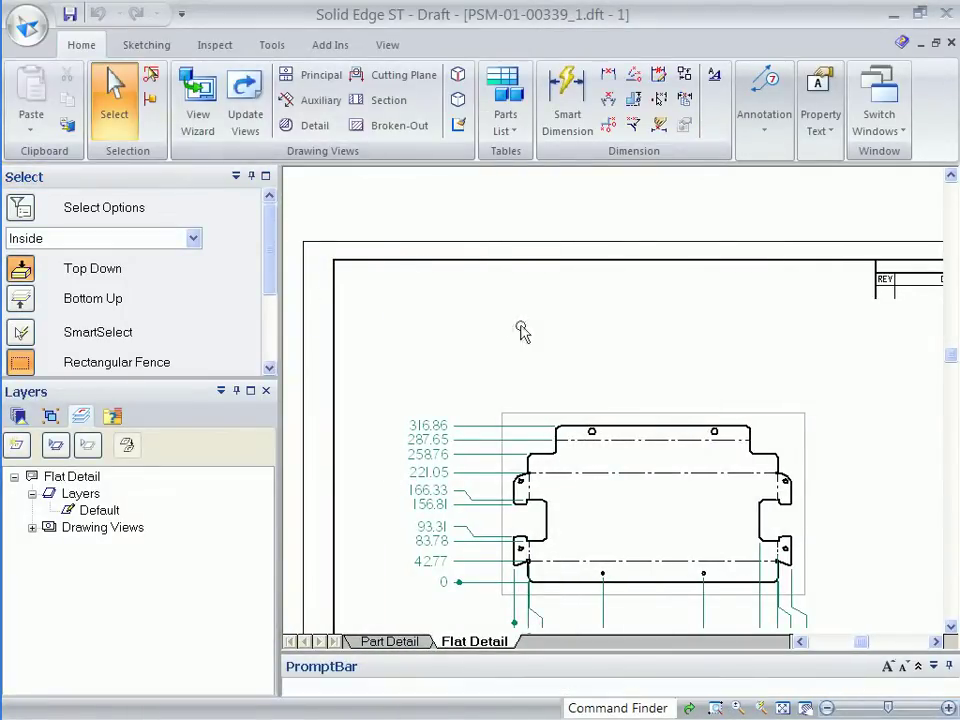
click(253, 130)
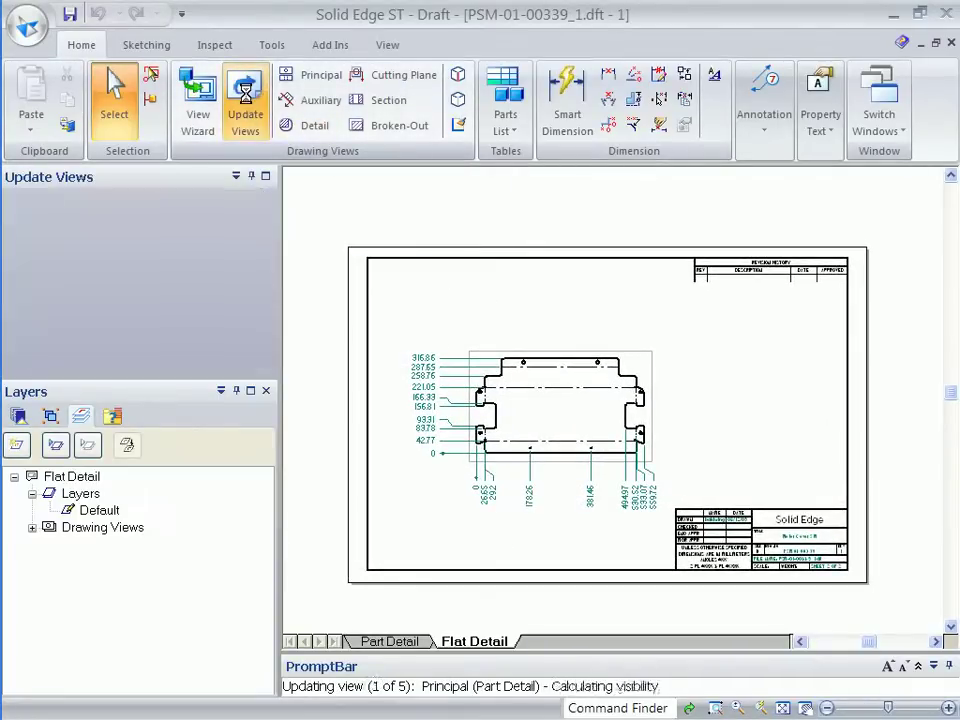
click(392, 641)
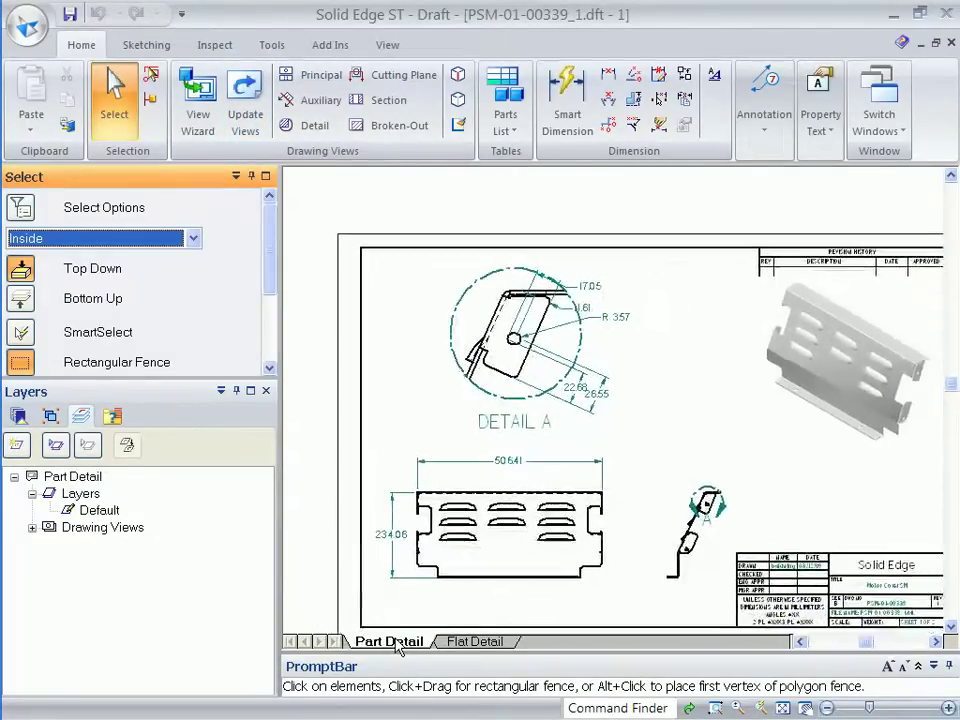
Step: Close the motor cover drawing, saving changes and checking it in
click(950, 42)
click(427, 374)
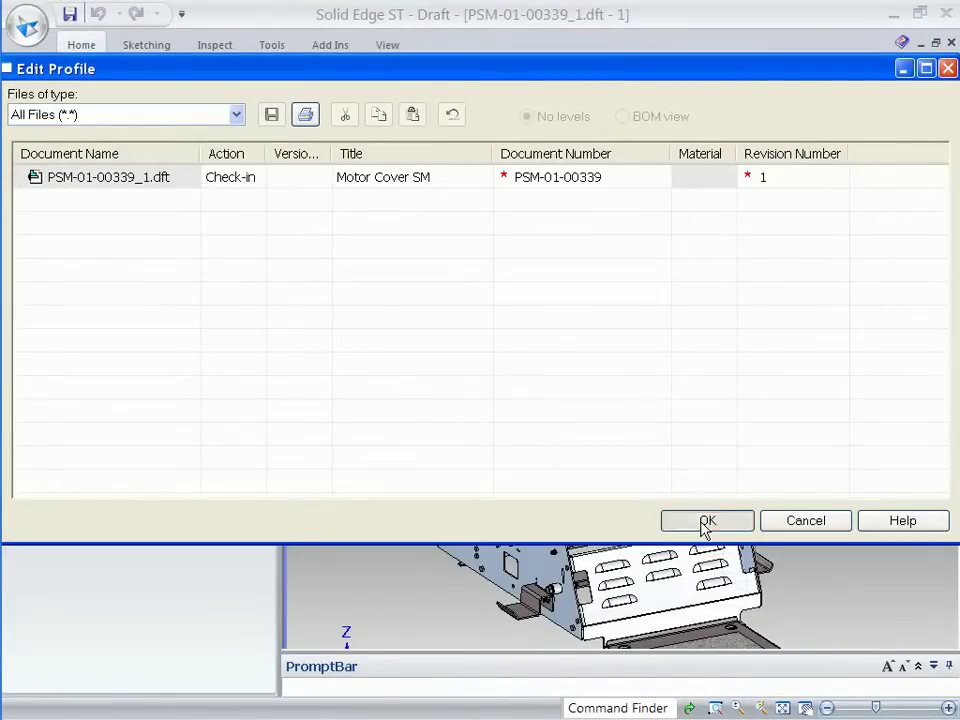
click(705, 521)
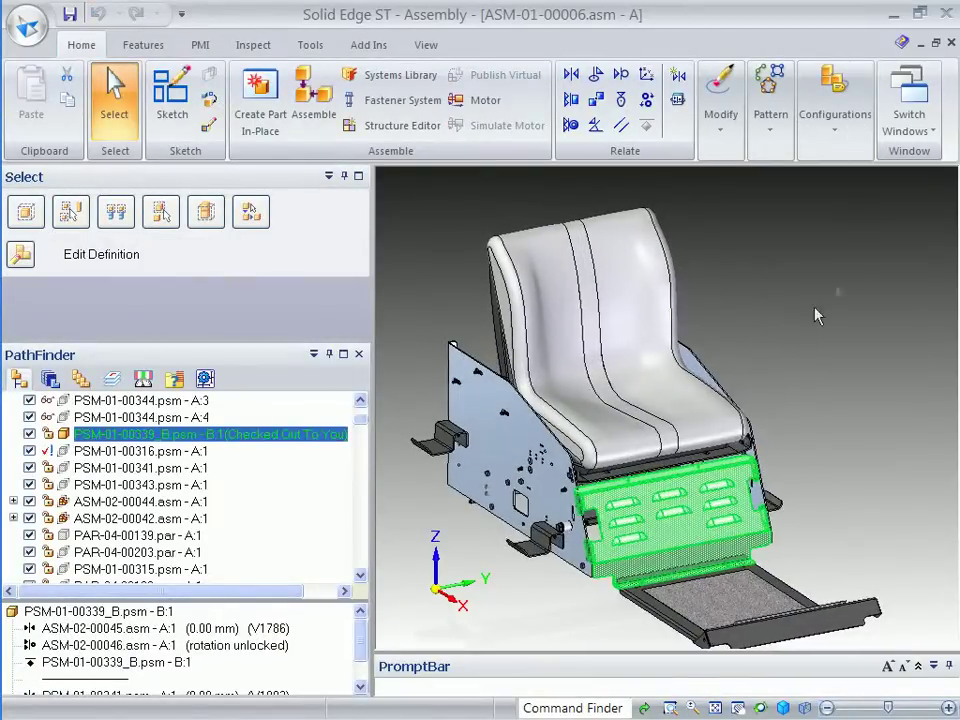
Step: Save the seat assembly, then update views in asm-01-00006.dft and inspect the parts list
click(952, 43)
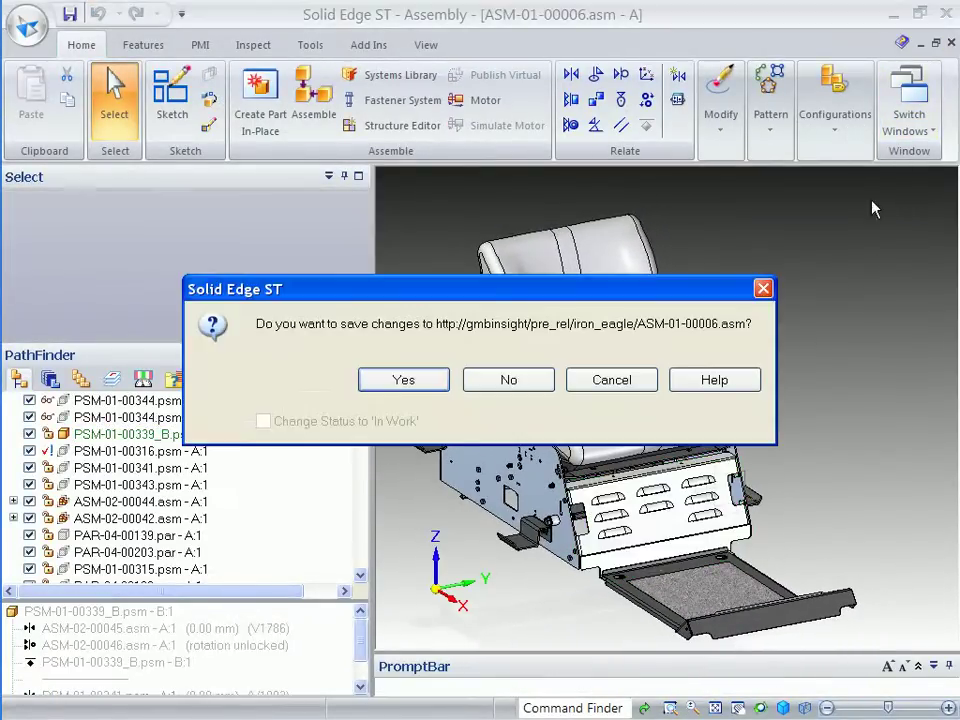
click(418, 377)
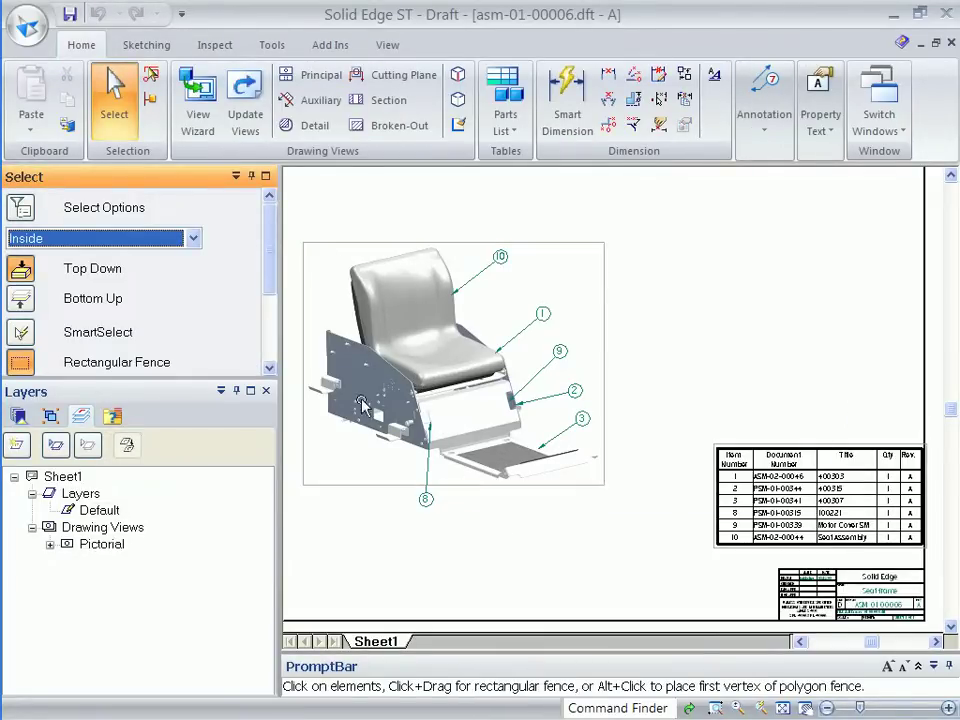
click(257, 118)
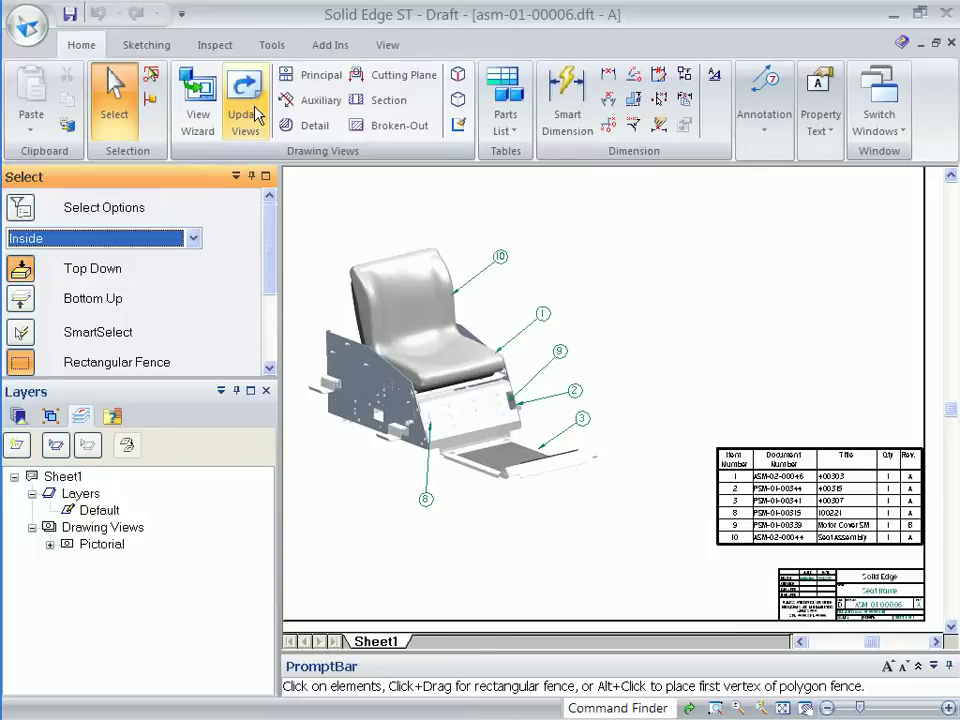
scroll(886, 476, up, 3)
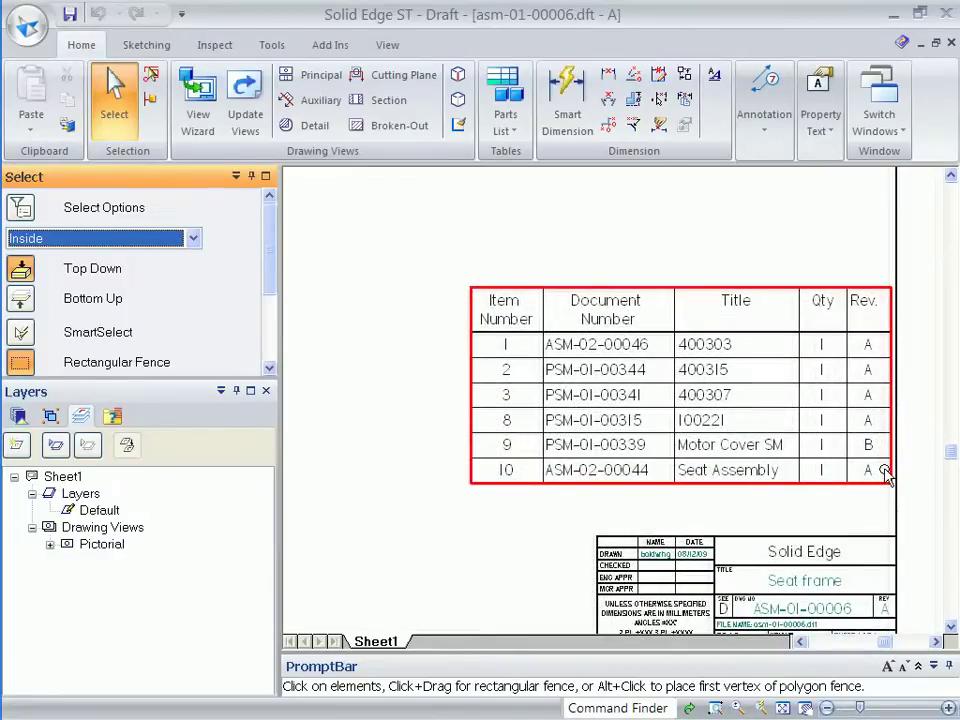
scroll(884, 476, down, 3)
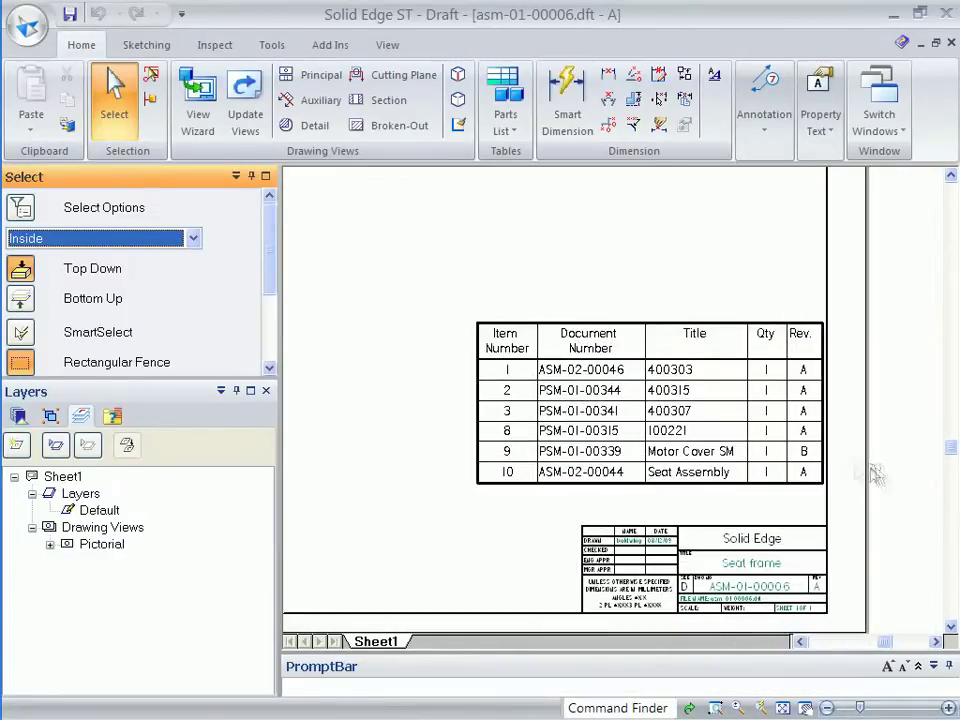
Step: Close asm-01-00006.dft, saving it and checking in the drawing, assembly and motor cover
click(953, 45)
click(408, 378)
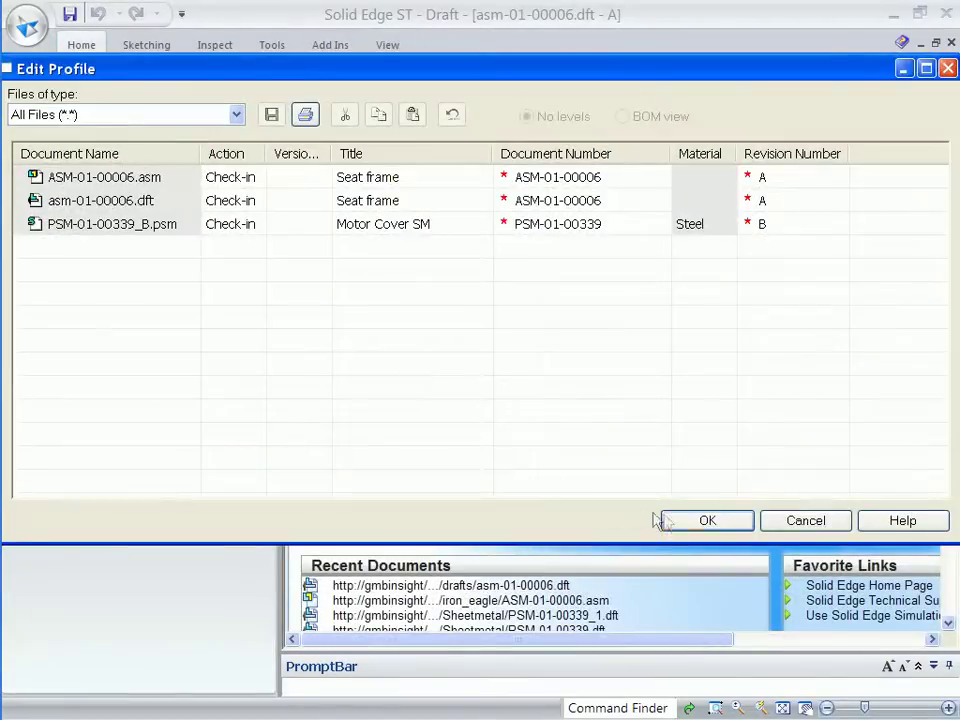
click(710, 520)
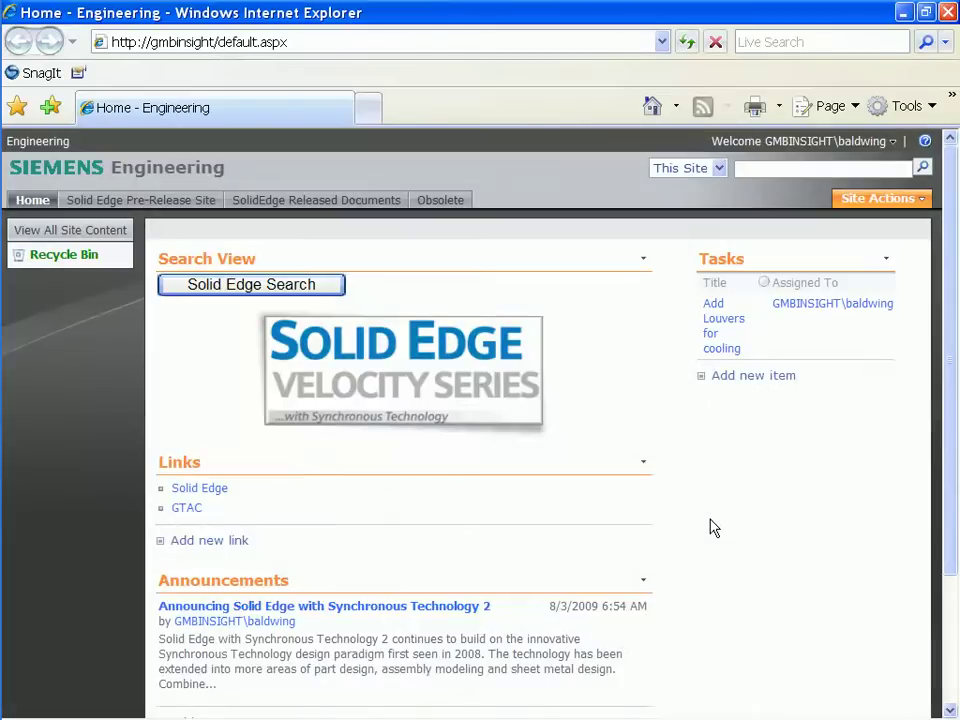
Step: View ASM-01-00006's properties, graphics and BOM from the Pre-Release Site's Iron_Eagle library
click(186, 200)
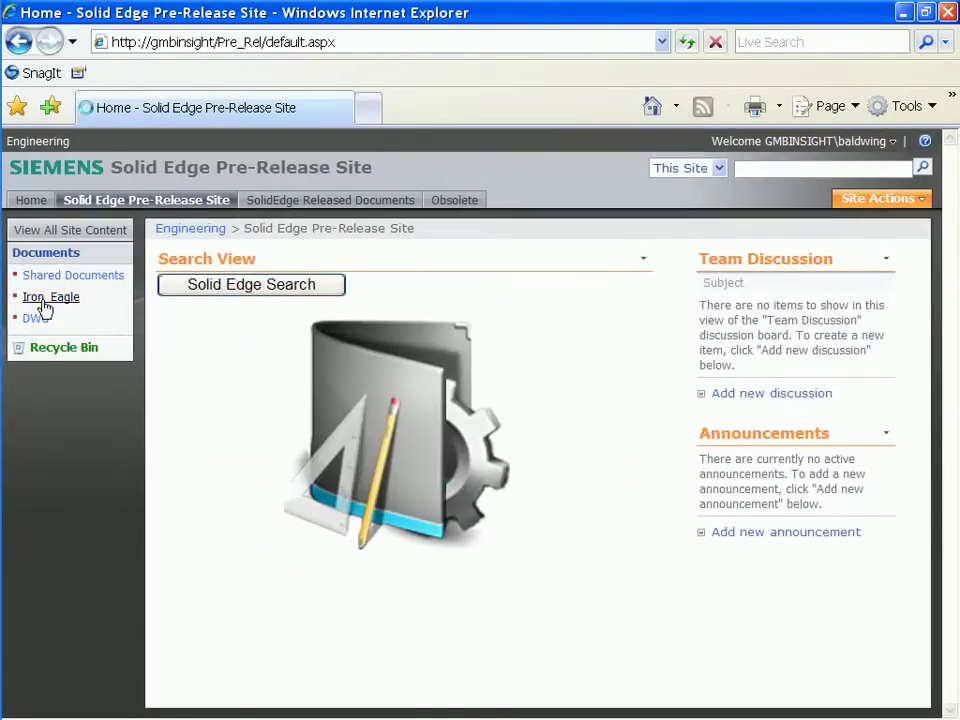
click(43, 300)
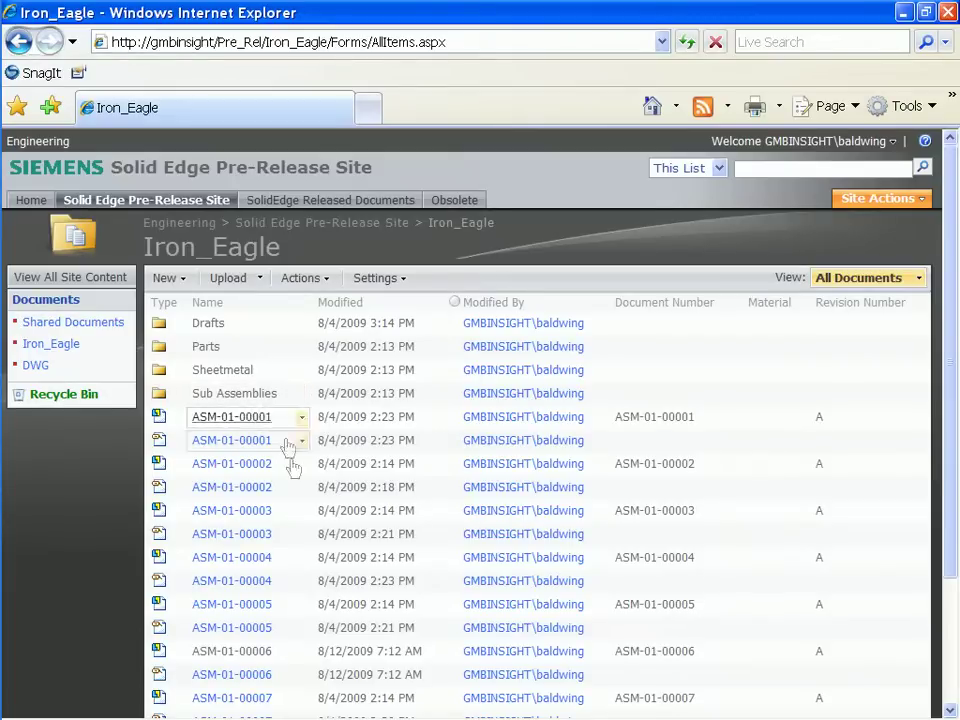
click(303, 655)
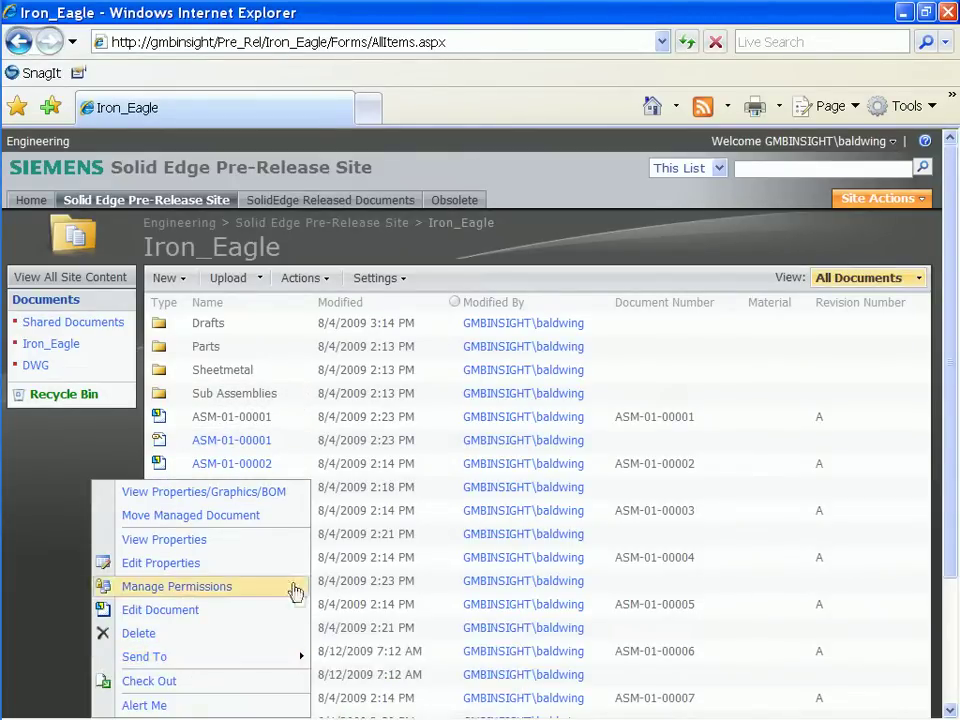
click(268, 494)
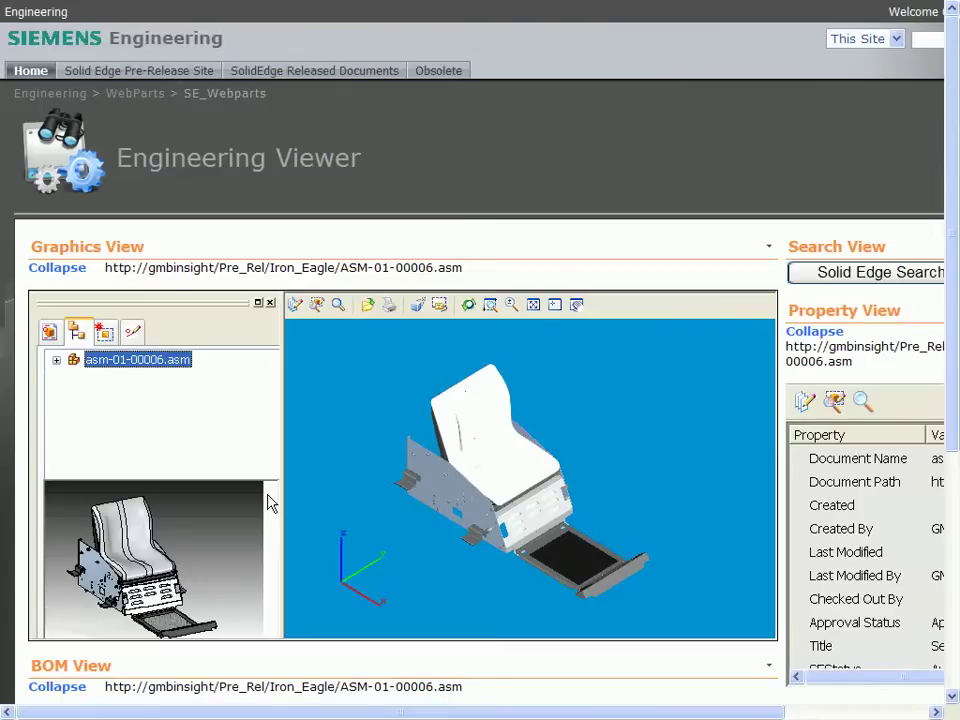
Step: Rotate the seat model, scroll to the BOM view, and zoom in on the motor cover
middle_drag(440, 591, 565, 635)
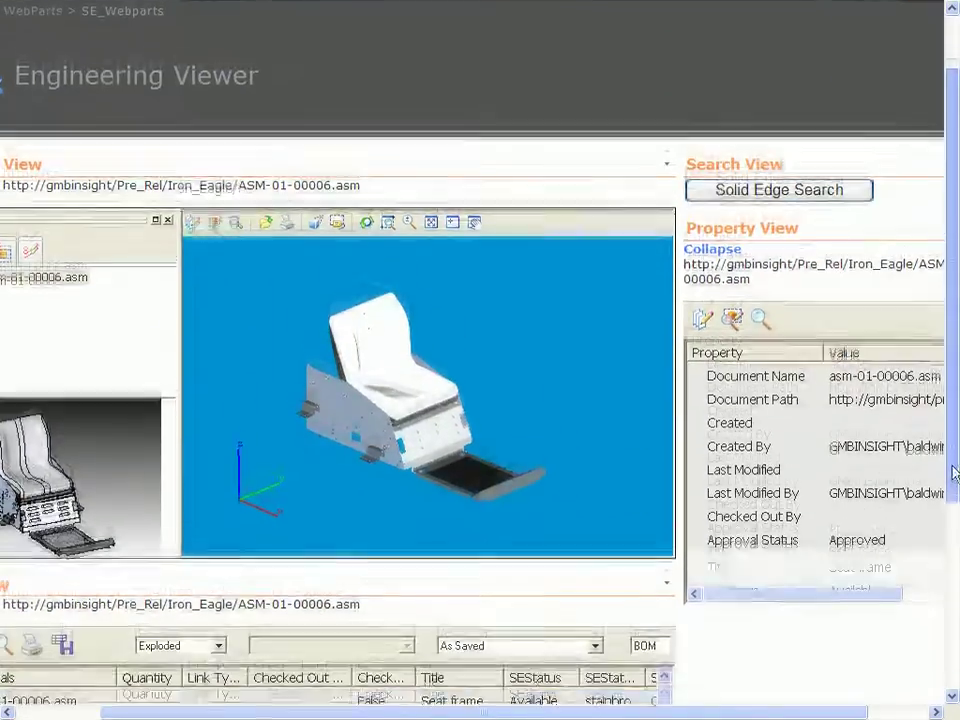
scroll(955, 473, down, 3)
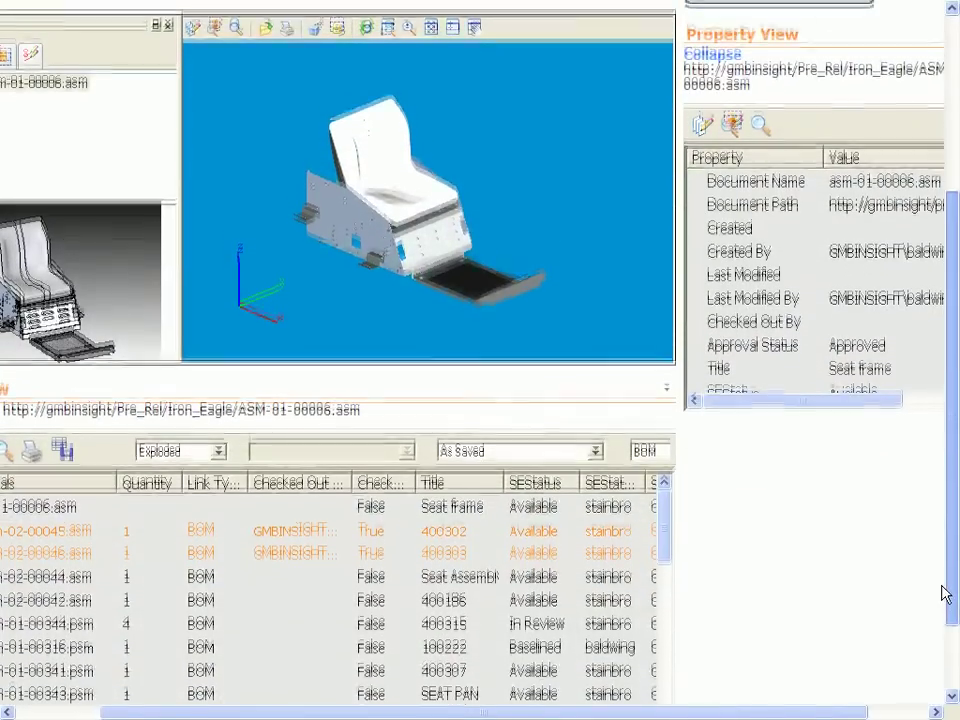
scroll(440, 270, up, 1)
scroll(415, 300, up, 1)
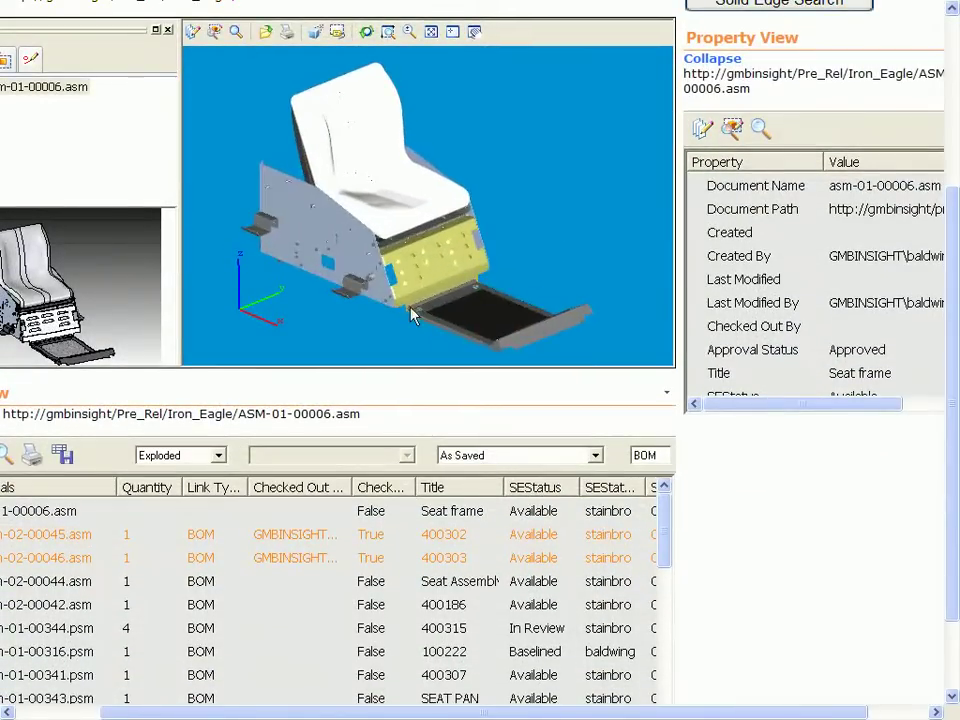
scroll(408, 314, up, 1)
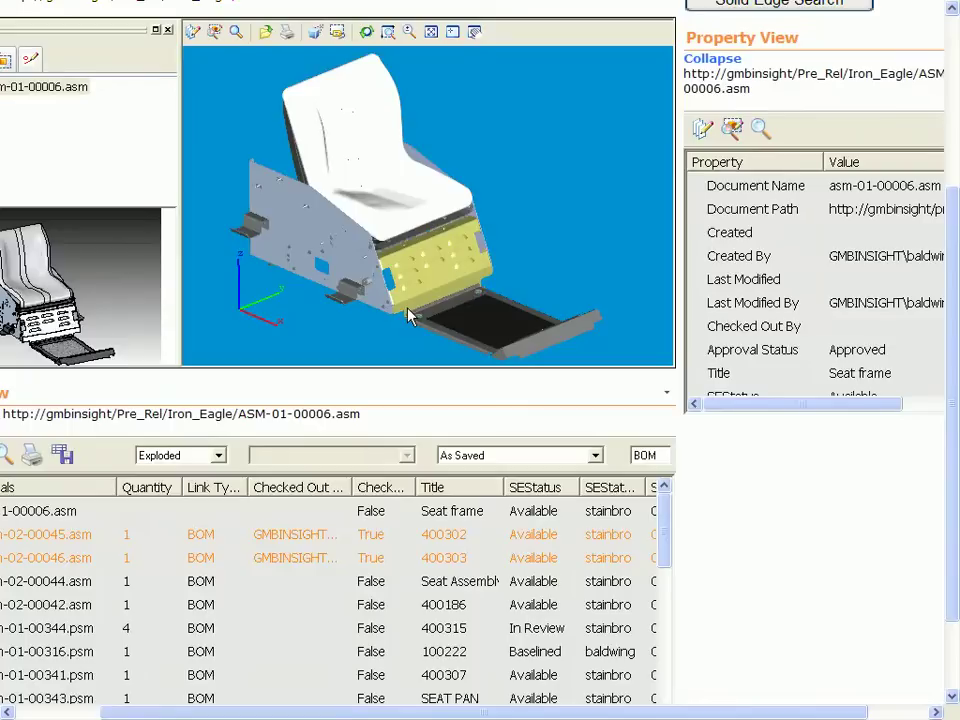